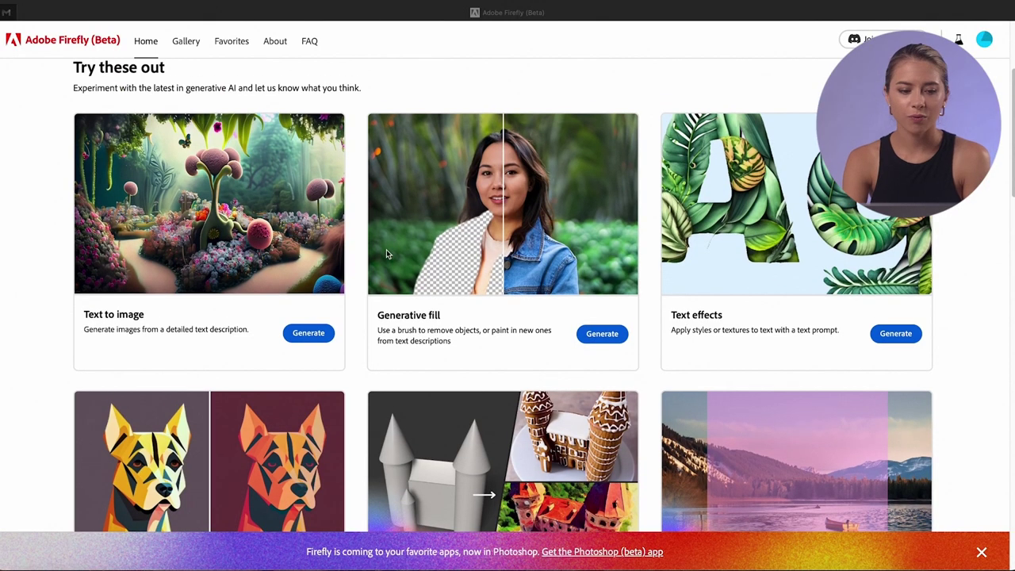
Step: Open the Text to image tool and browse the gallery of sample images
{"action": "left_click", "coordinate": [139, 238]}
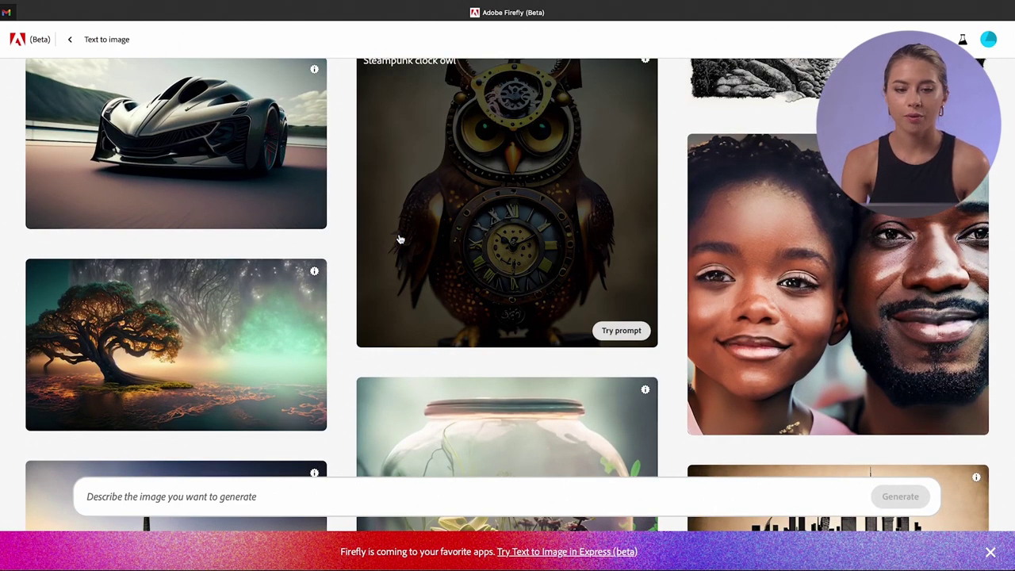
{"action": "scroll", "coordinate": [401, 239], "scroll_direction": "up", "scroll_amount": 8}
{"action": "scroll", "coordinate": [401, 239], "scroll_direction": "up", "scroll_amount": 4}
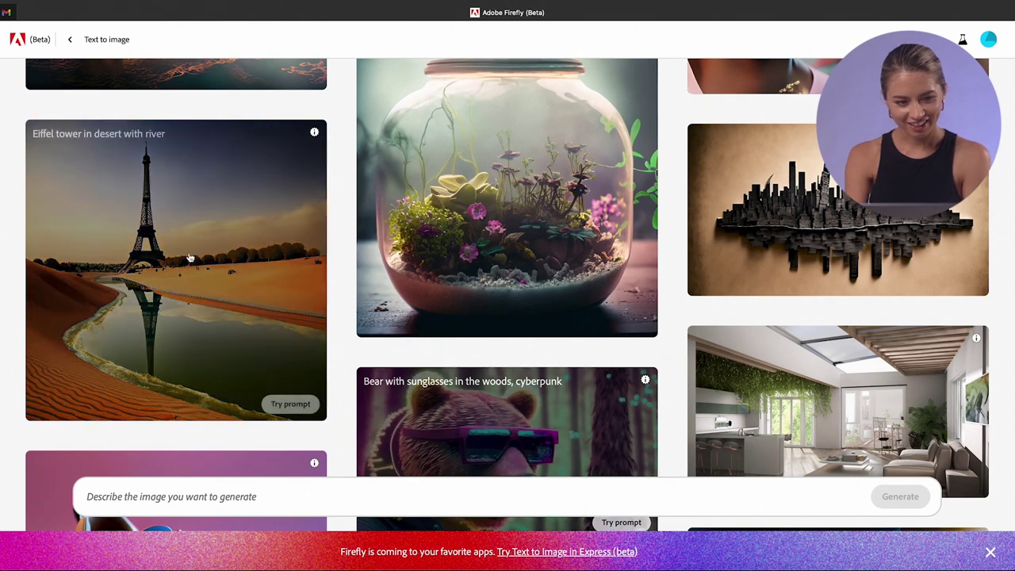
{"action": "scroll", "coordinate": [331, 339], "scroll_direction": "down", "scroll_amount": 5}
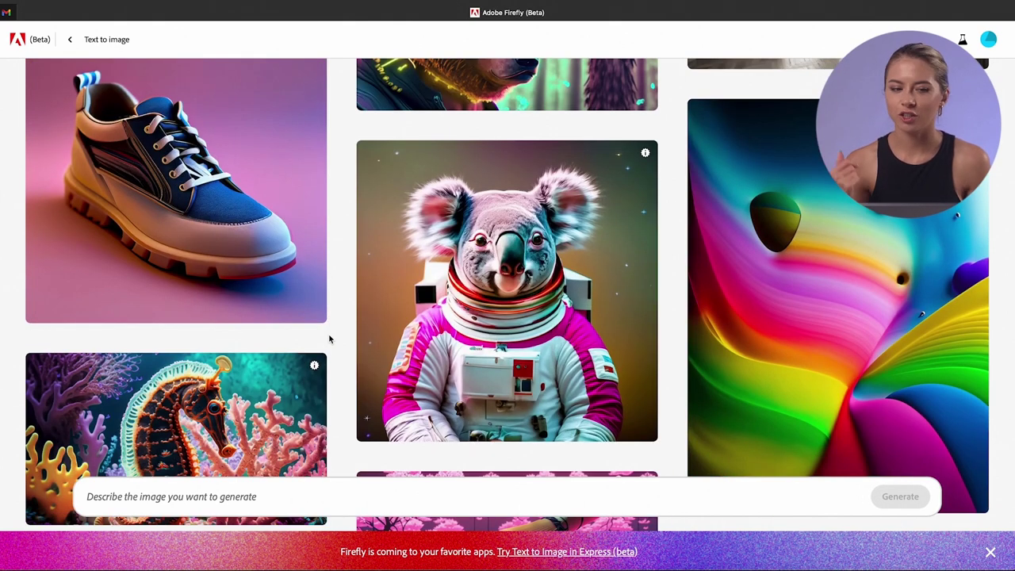
Step: Generate images from the prompt "happy golden retriever catching the food in the air"
{"action": "left_click", "coordinate": [206, 498]}
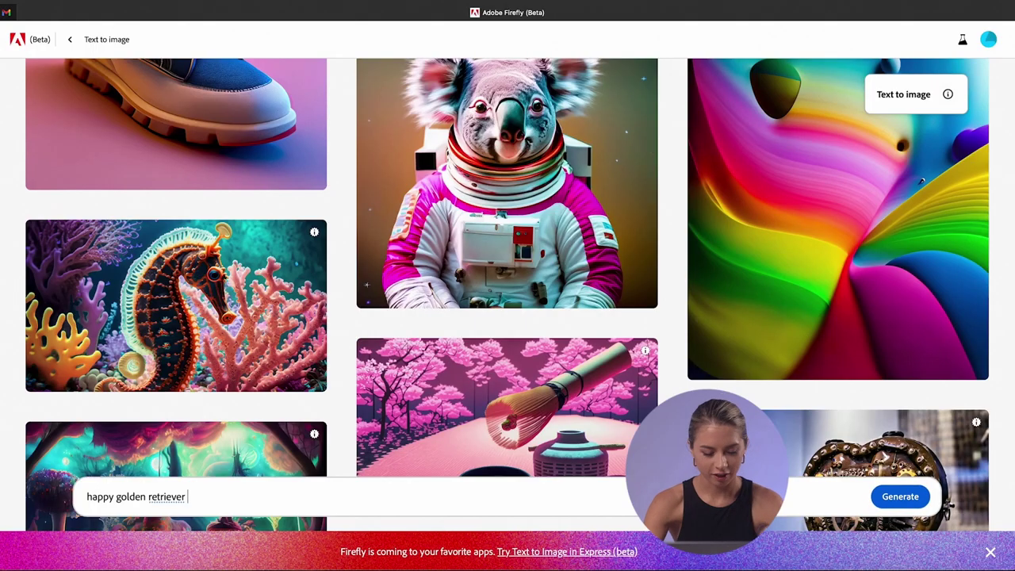
{"action": "type", "text": "catching the food in the air"}
{"action": "key", "text": "Return"}
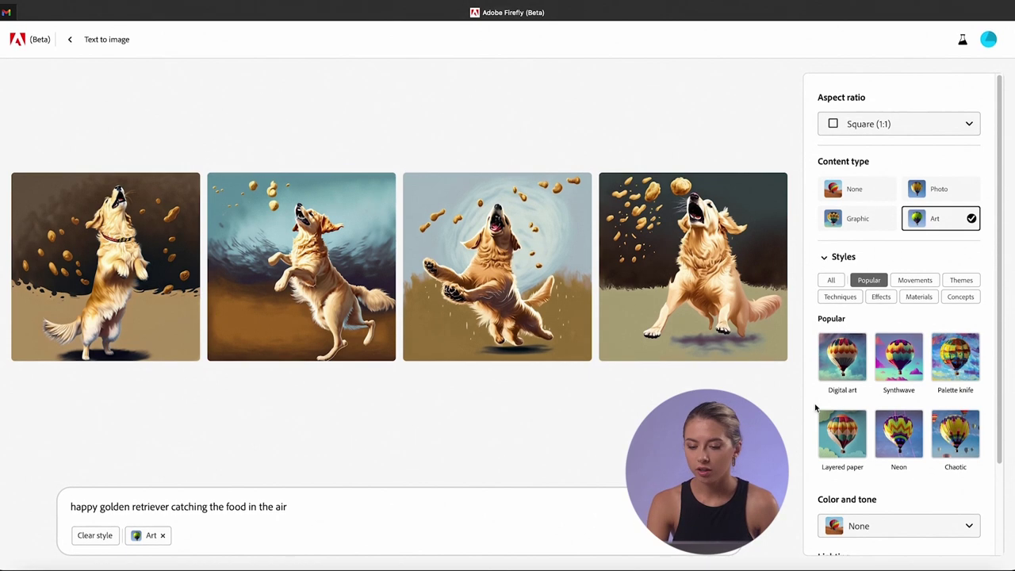
Step: Look over the available style settings and set the content type to None
{"action": "scroll", "coordinate": [817, 416], "scroll_direction": "down", "scroll_amount": 3}
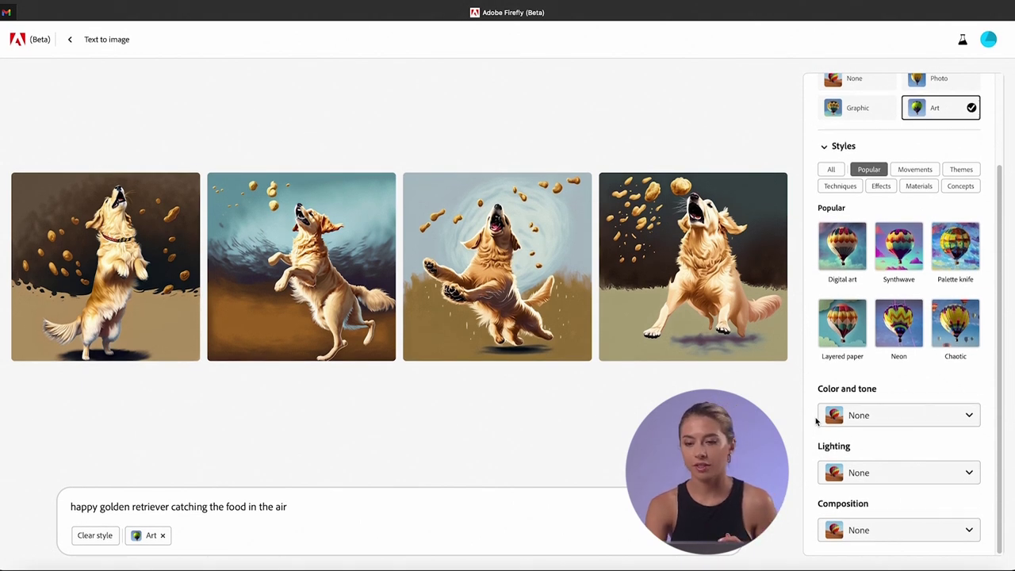
{"action": "scroll", "coordinate": [817, 420], "scroll_direction": "up", "scroll_amount": 3}
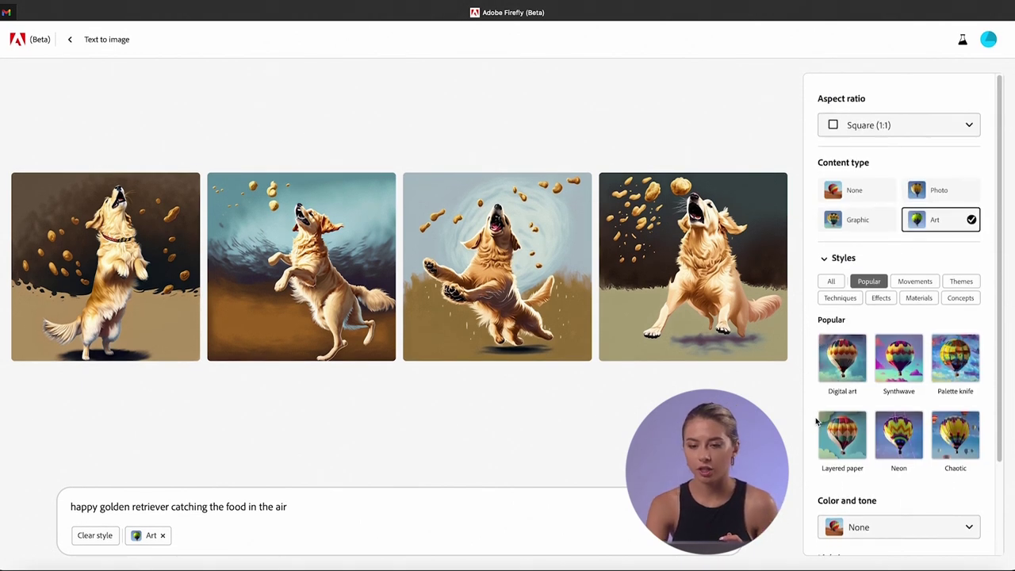
{"action": "left_click", "coordinate": [864, 195]}
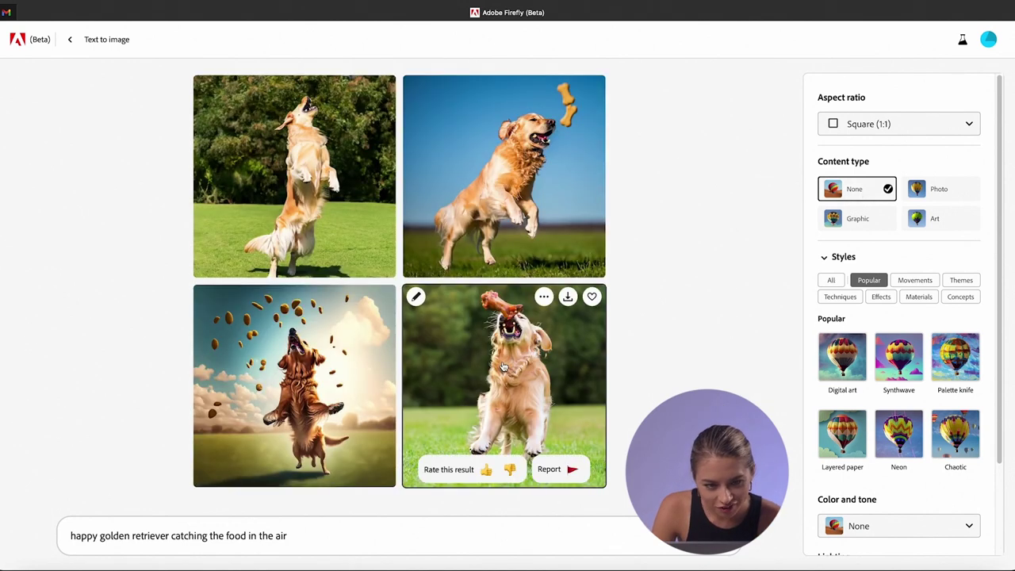
Step: Inspect the first two generated retriever images at enlarged size and return to the results
{"action": "left_click", "coordinate": [272, 143]}
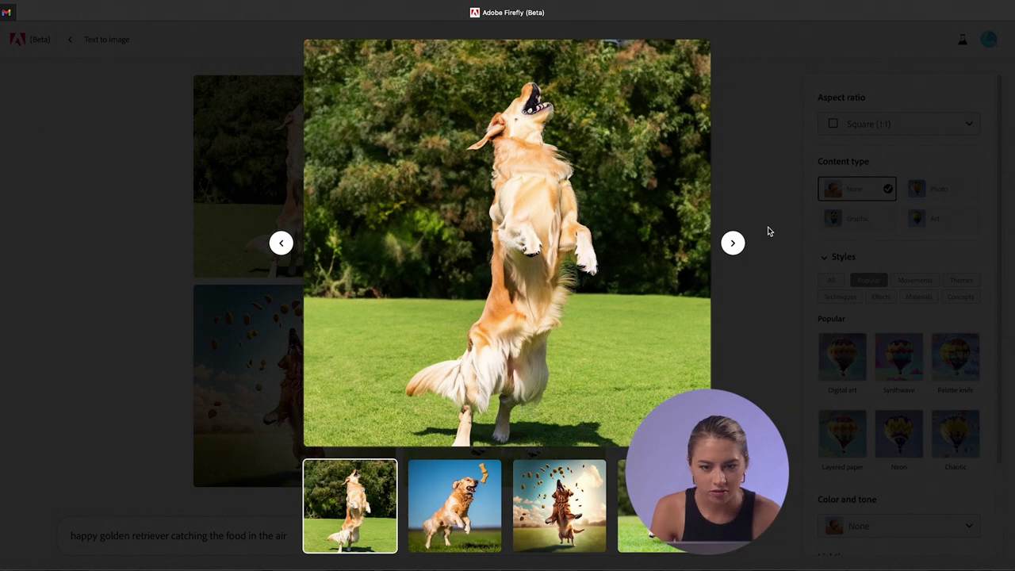
{"action": "left_click", "coordinate": [733, 242]}
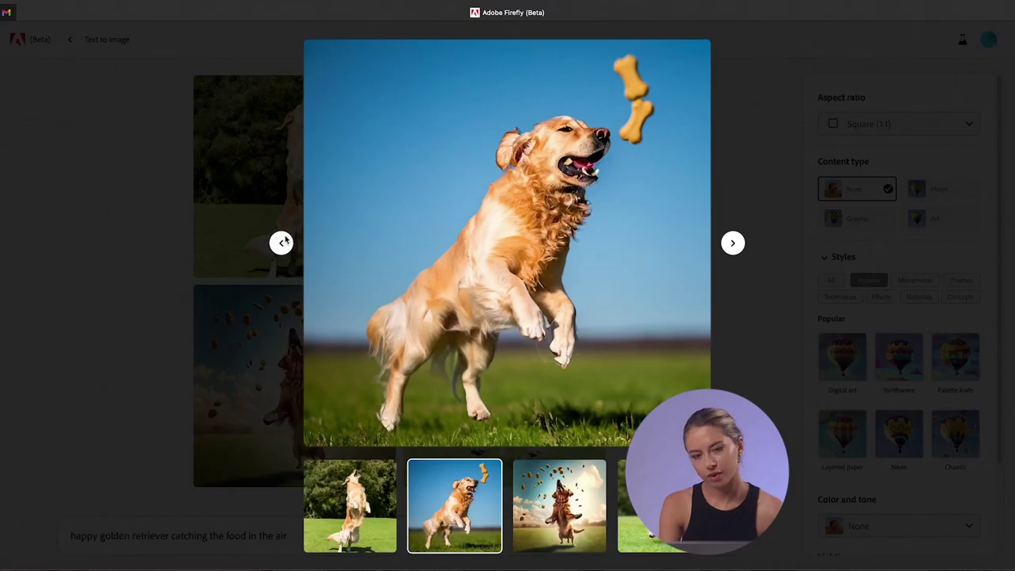
{"action": "left_click", "coordinate": [284, 242]}
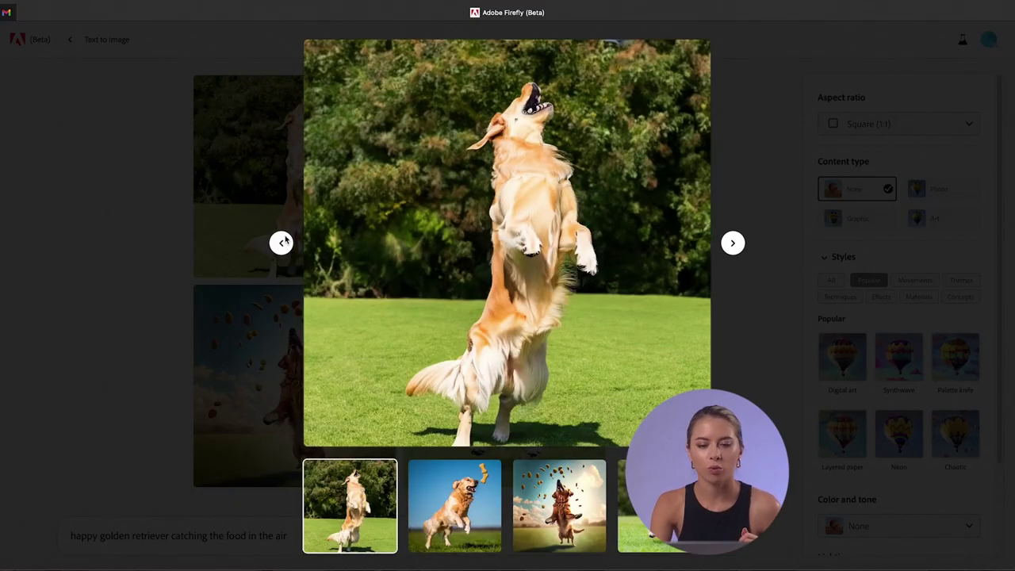
{"action": "left_click", "coordinate": [755, 90]}
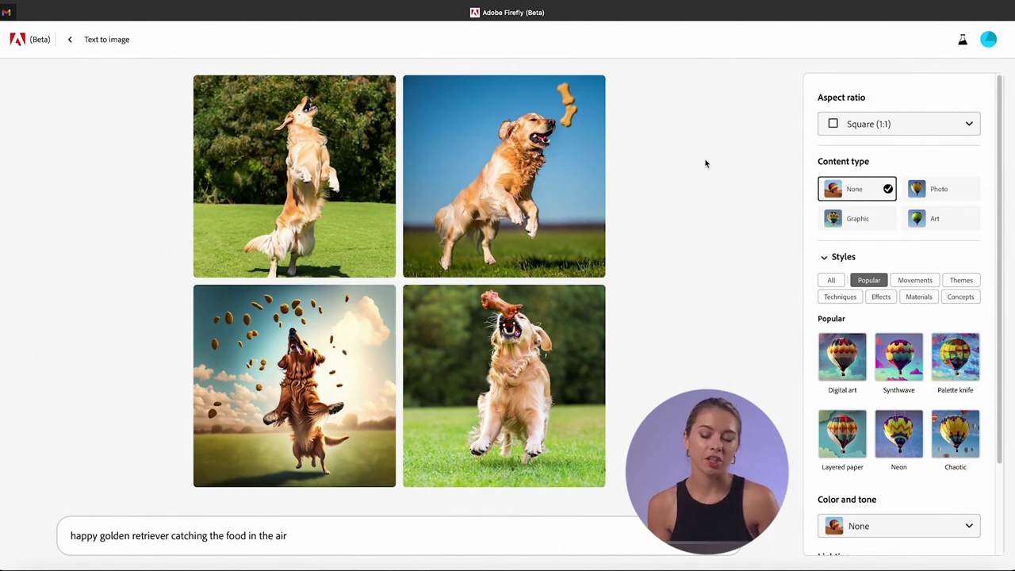
Step: Generate images similar to the retriever against the blue sky and use that image as the reference image
{"action": "mouse_move", "coordinate": [502, 164]}
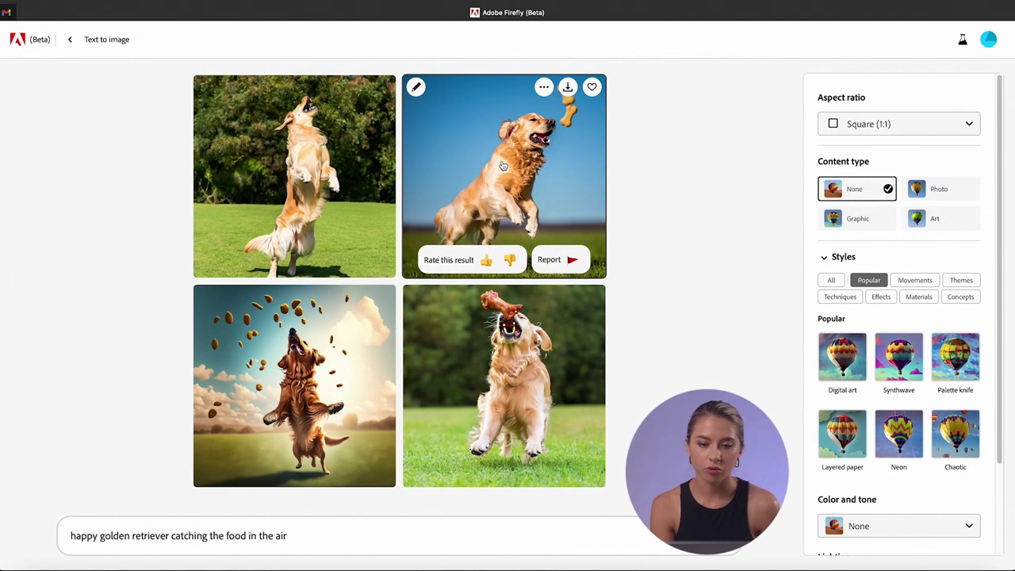
{"action": "left_click", "coordinate": [417, 88]}
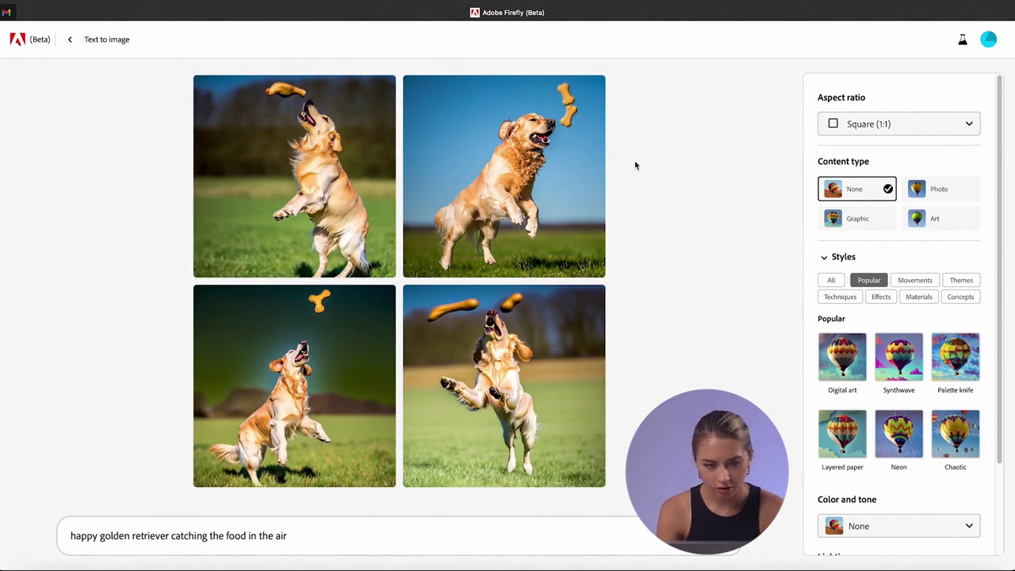
{"action": "left_click", "coordinate": [257, 186]}
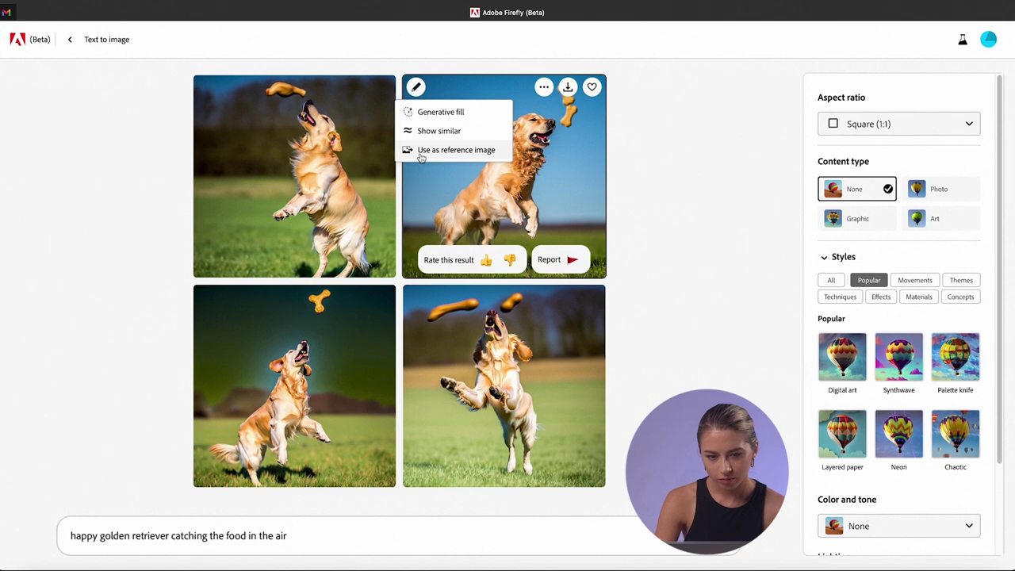
{"action": "left_click", "coordinate": [419, 153]}
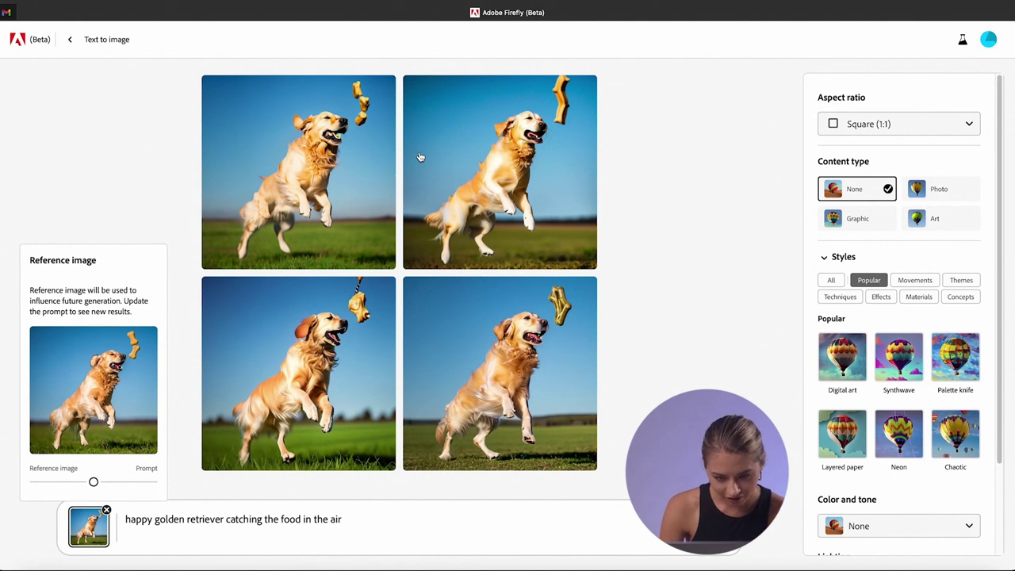
Step: Examine the enlarged results based on the reference image, checking the dog and the treat
{"action": "left_click", "coordinate": [299, 169]}
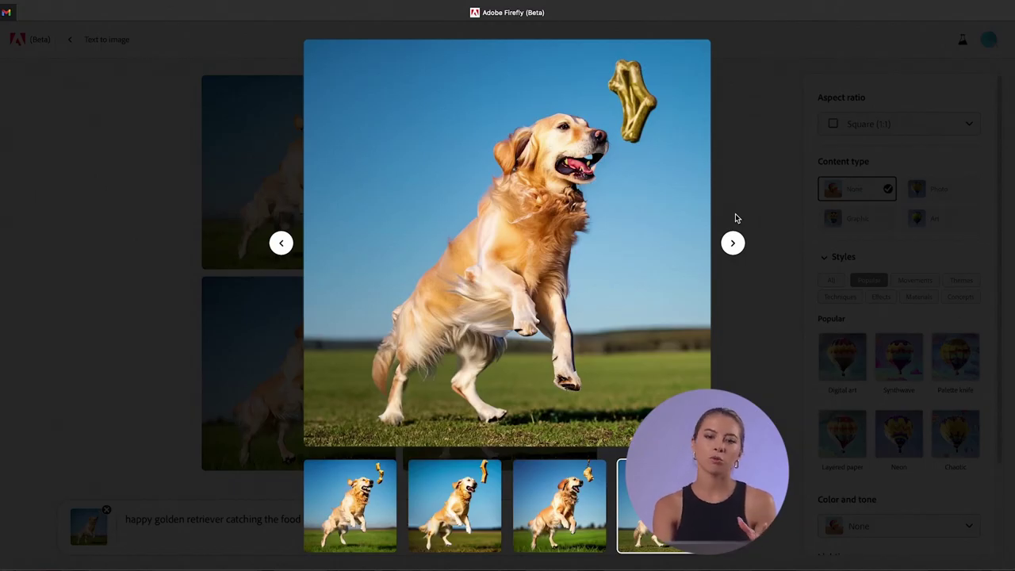
{"action": "mouse_move", "coordinate": [615, 68]}
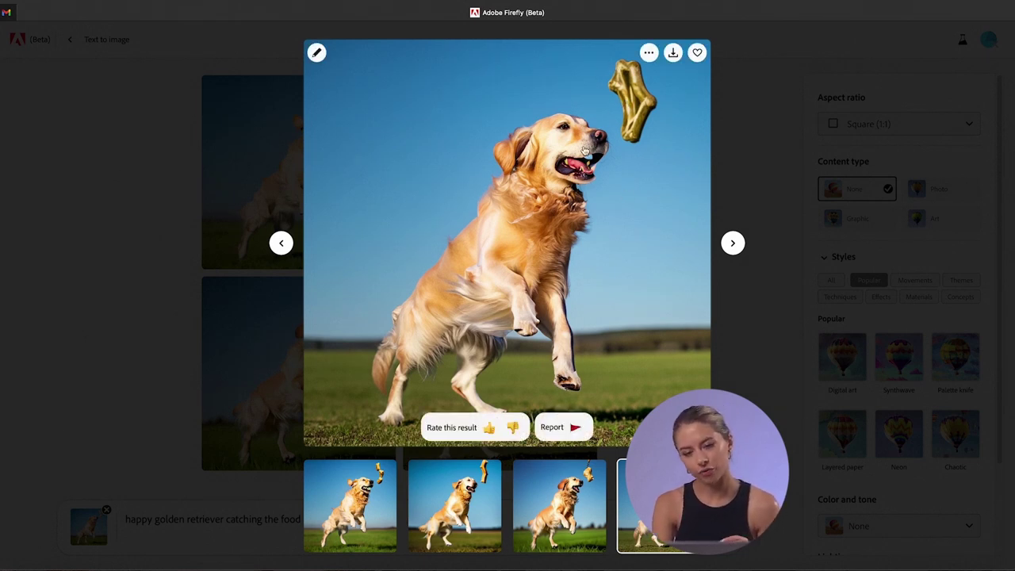
{"action": "left_click", "coordinate": [762, 92]}
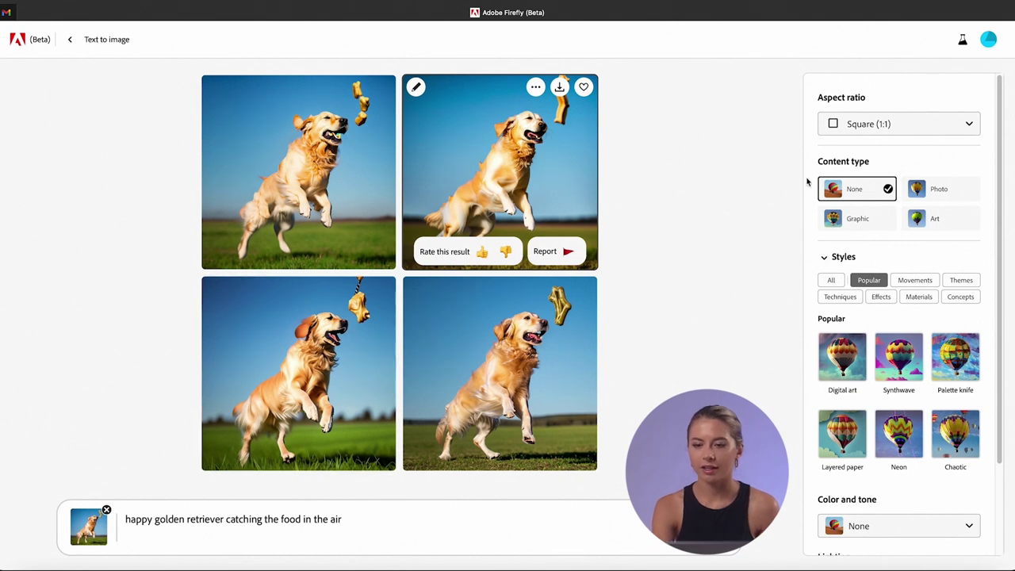
Step: Set the content type to Photo and look through the new images at enlarged size
{"action": "left_click", "coordinate": [933, 201]}
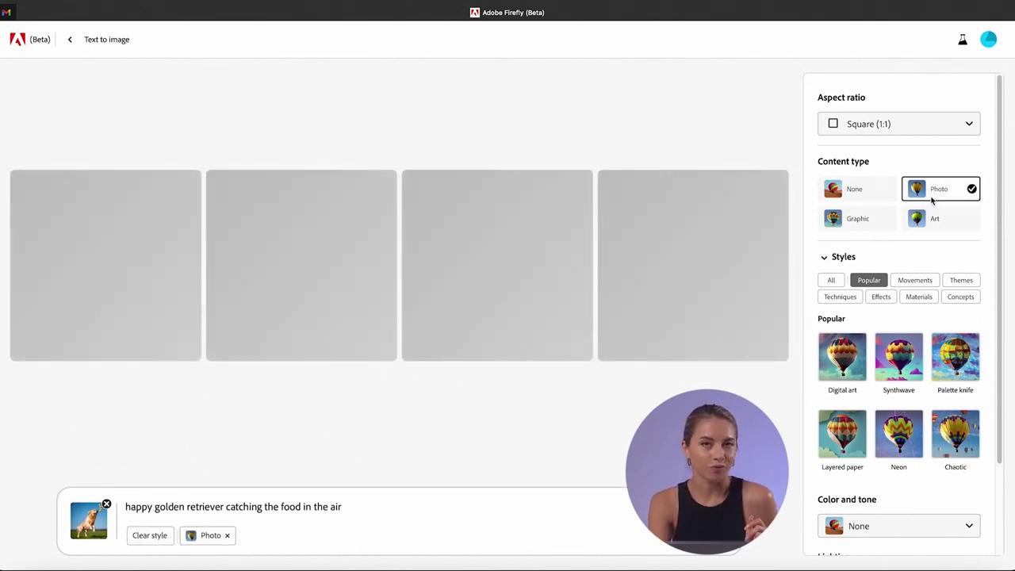
{"action": "left_click", "coordinate": [741, 244]}
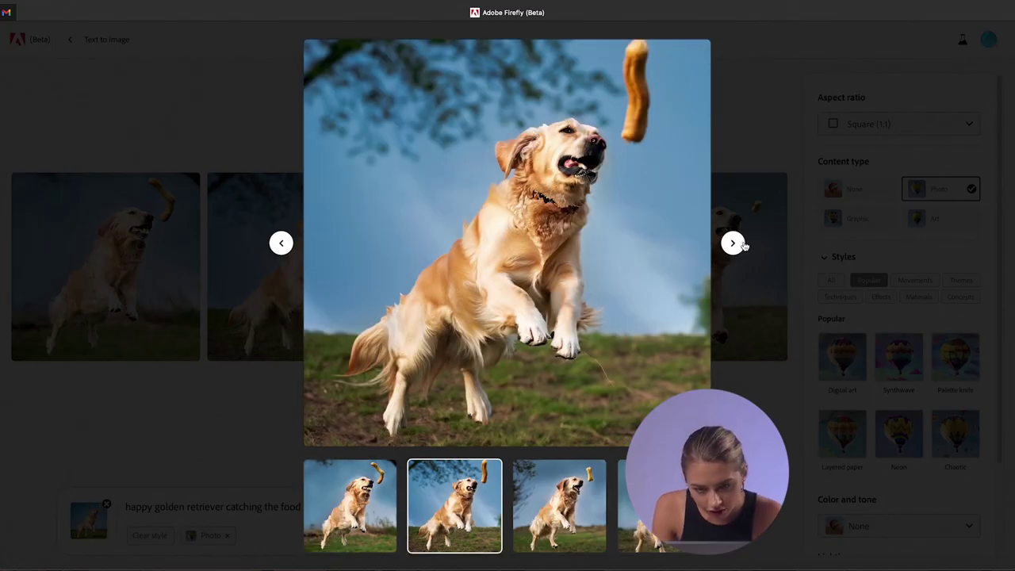
{"action": "left_click", "coordinate": [734, 244]}
{"action": "left_click", "coordinate": [900, 122]}
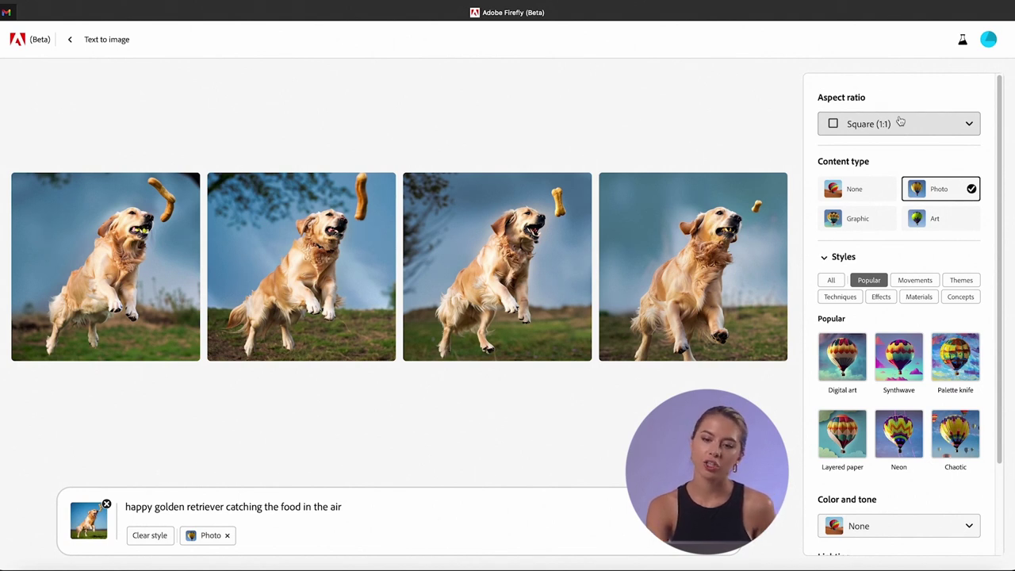
Step: Change the aspect ratio to Landscape (4:3) and enlarge the fourth resulting image
{"action": "left_click", "coordinate": [900, 124]}
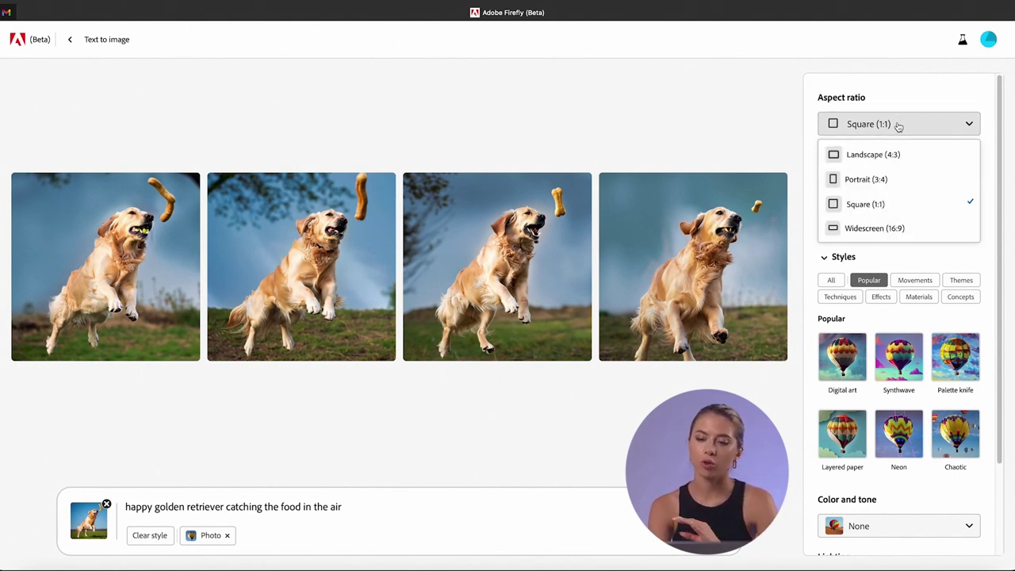
{"action": "left_click", "coordinate": [834, 156]}
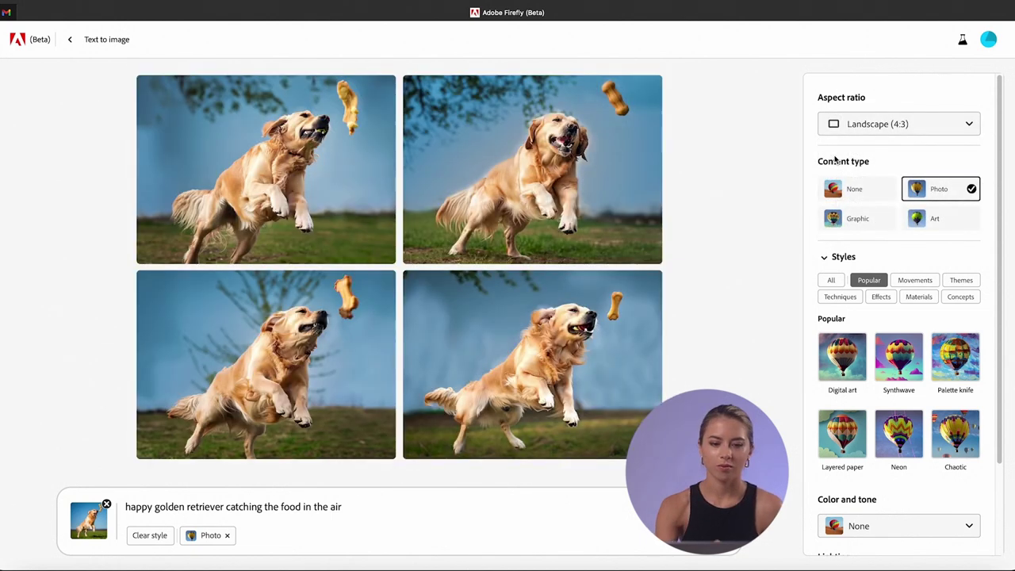
{"action": "left_click", "coordinate": [528, 350]}
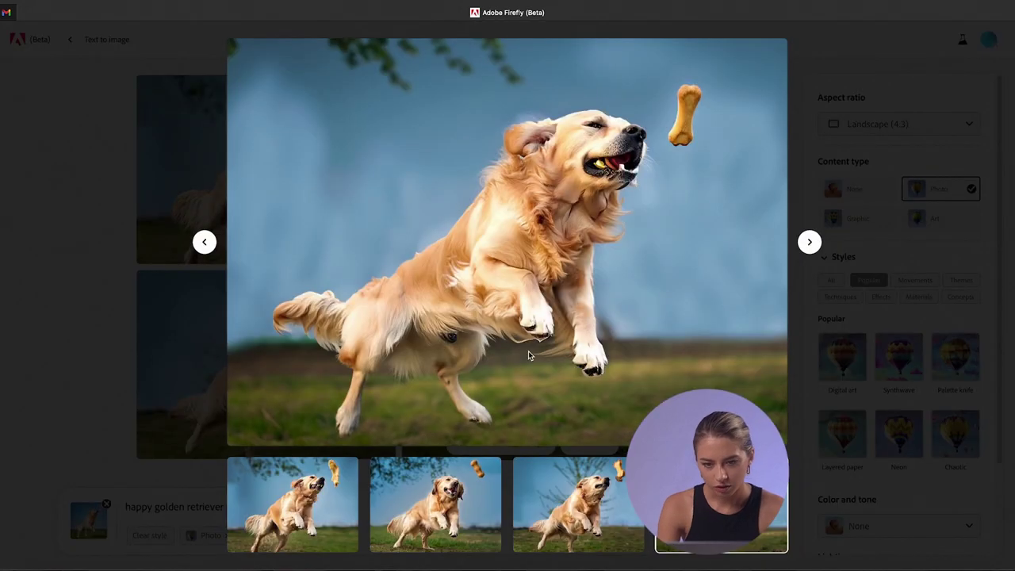
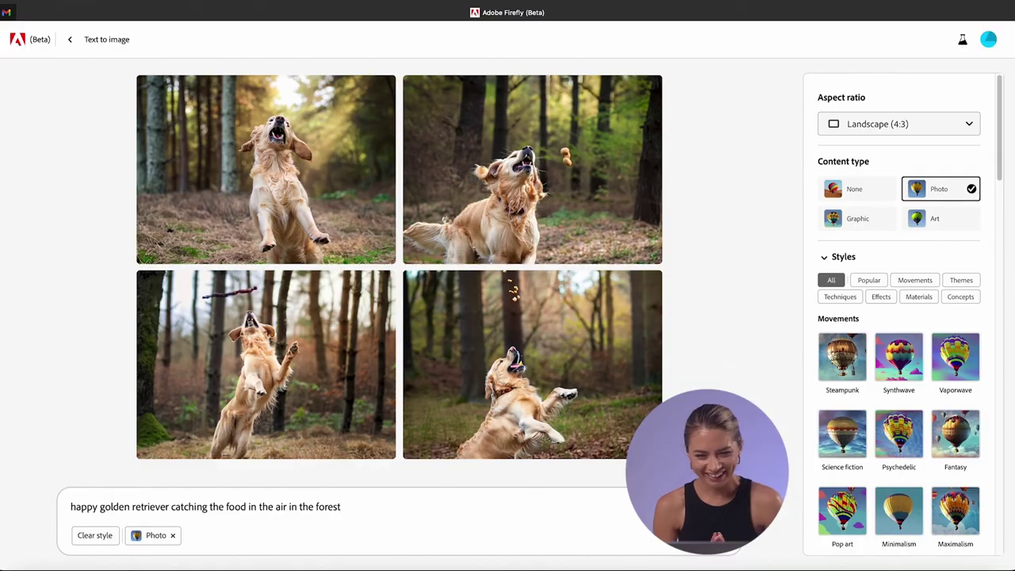
Step: Inspect the third and fourth forest retriever images at enlarged size and close the preview
{"action": "left_click", "coordinate": [314, 430]}
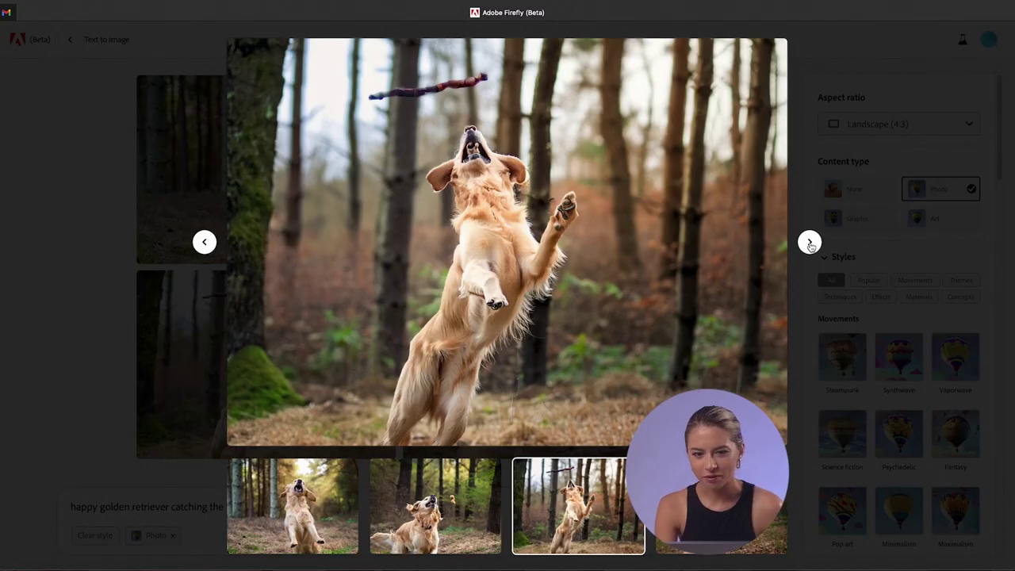
{"action": "left_click", "coordinate": [810, 243]}
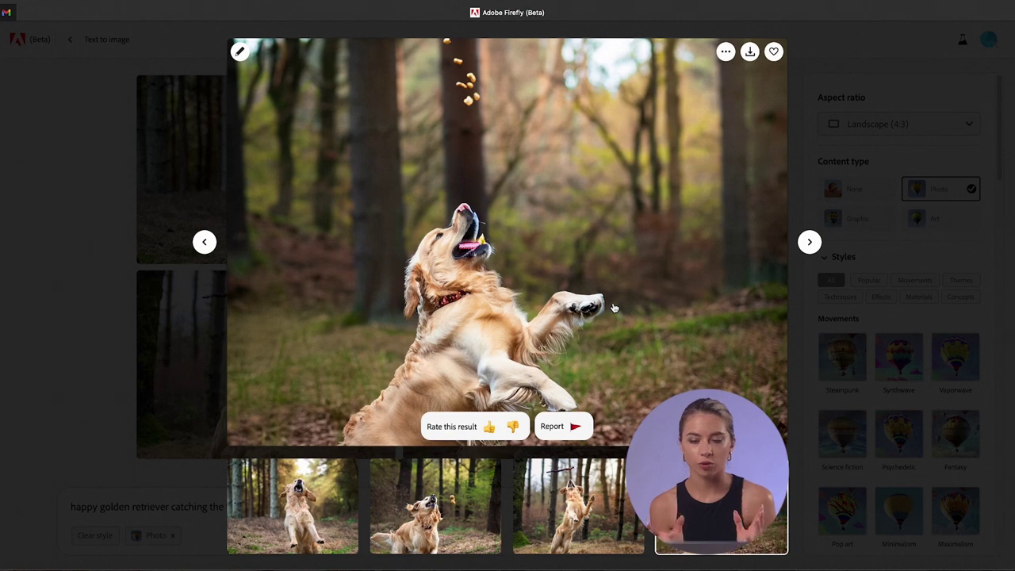
{"action": "key", "text": "Escape"}
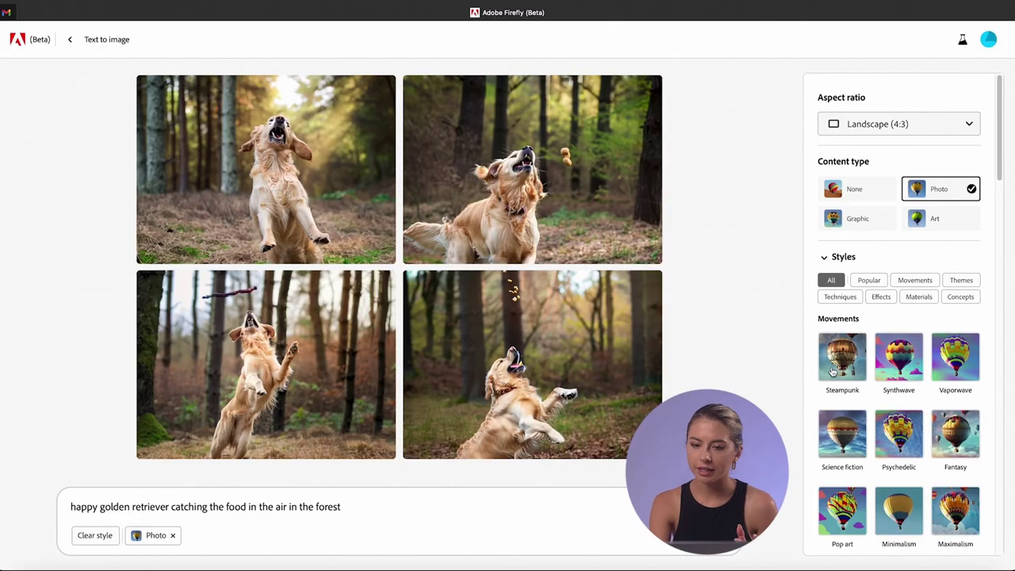
Step: Apply the Steampunk style to the forest retriever images and view the second result enlarged
{"action": "scroll", "coordinate": [845, 418], "scroll_direction": "down", "scroll_amount": 3}
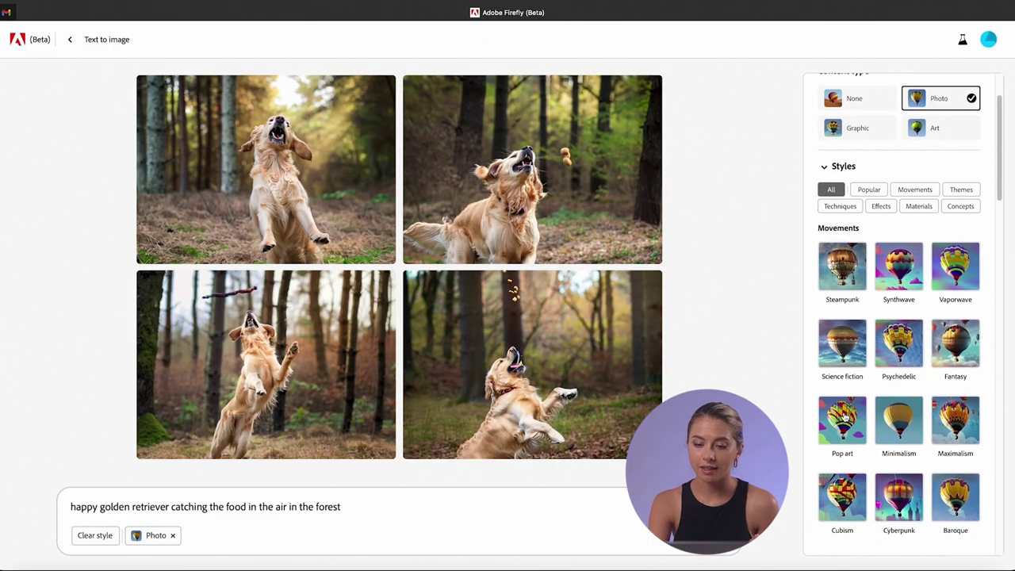
{"action": "left_click", "coordinate": [844, 256]}
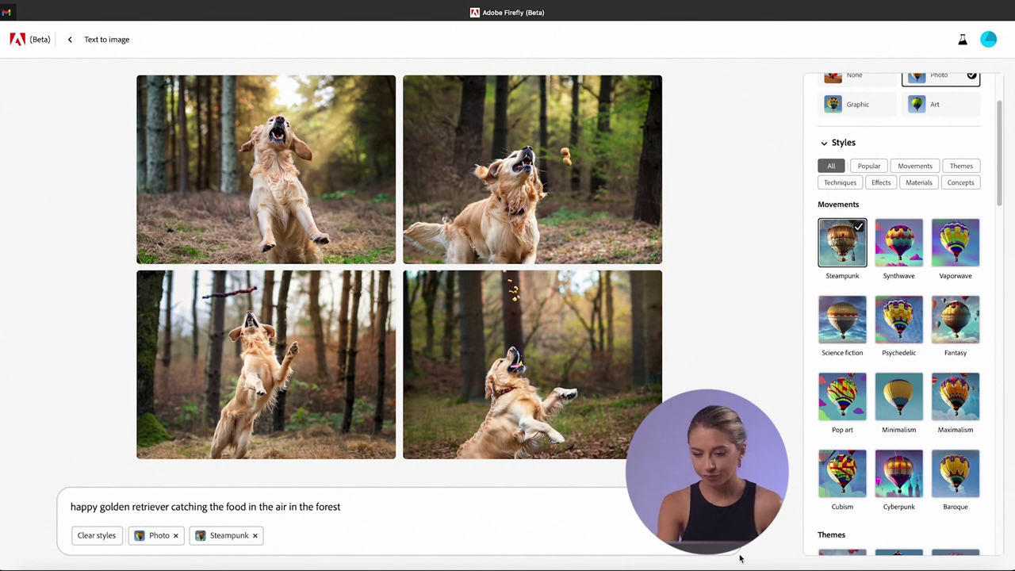
{"action": "left_click", "coordinate": [588, 205]}
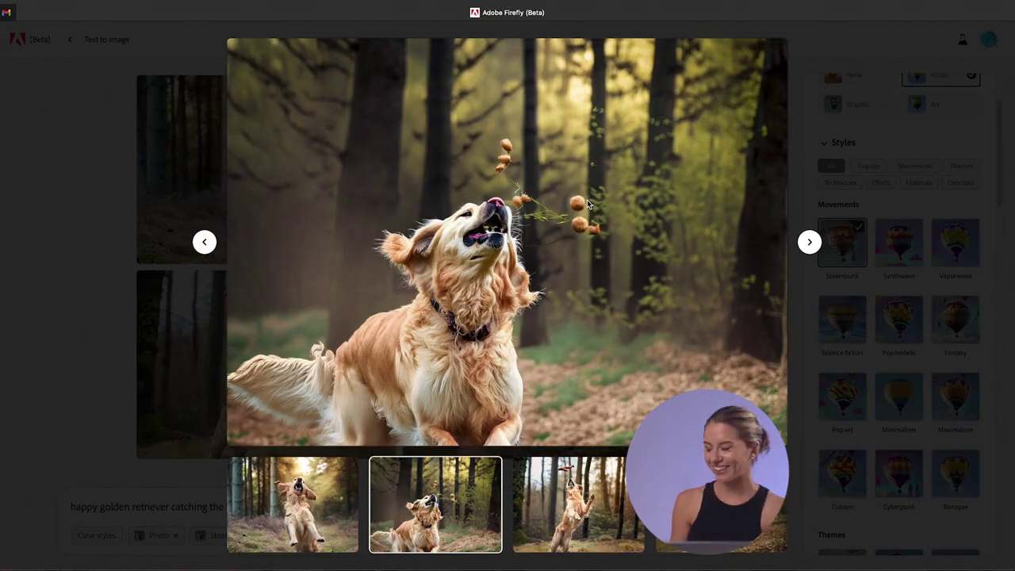
{"action": "key", "text": "Escape"}
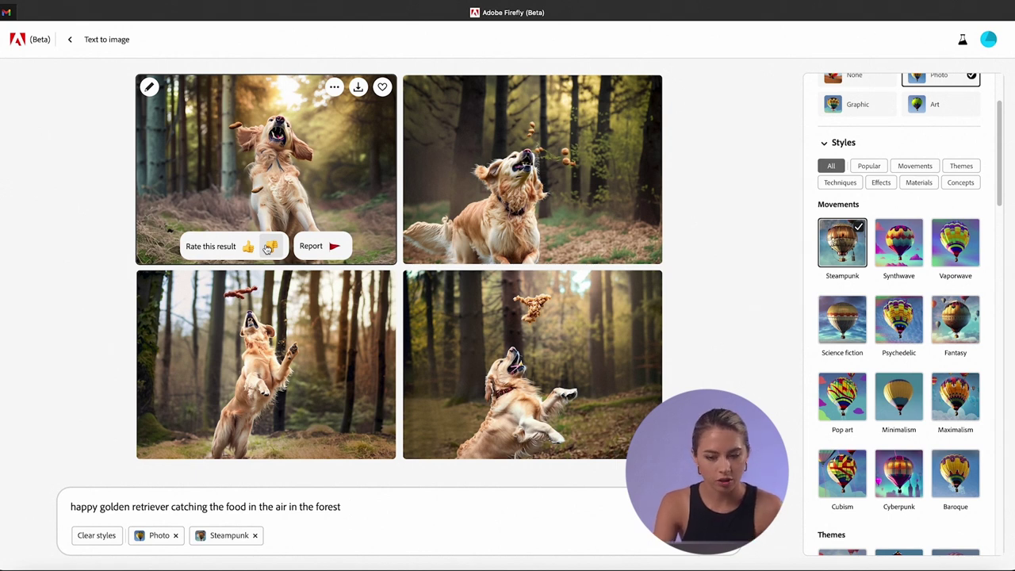
Step: Rate the first Steampunk result thumbs-down and inspect the first image of the new set at enlarged size
{"action": "left_click", "coordinate": [268, 248]}
{"action": "left_click", "coordinate": [301, 166]}
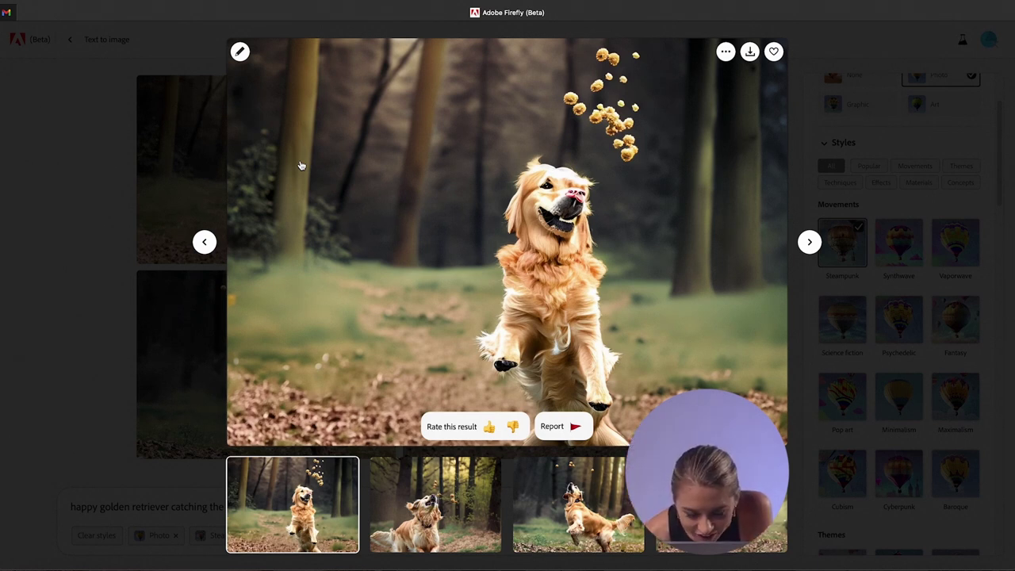
{"action": "key", "text": "Escape"}
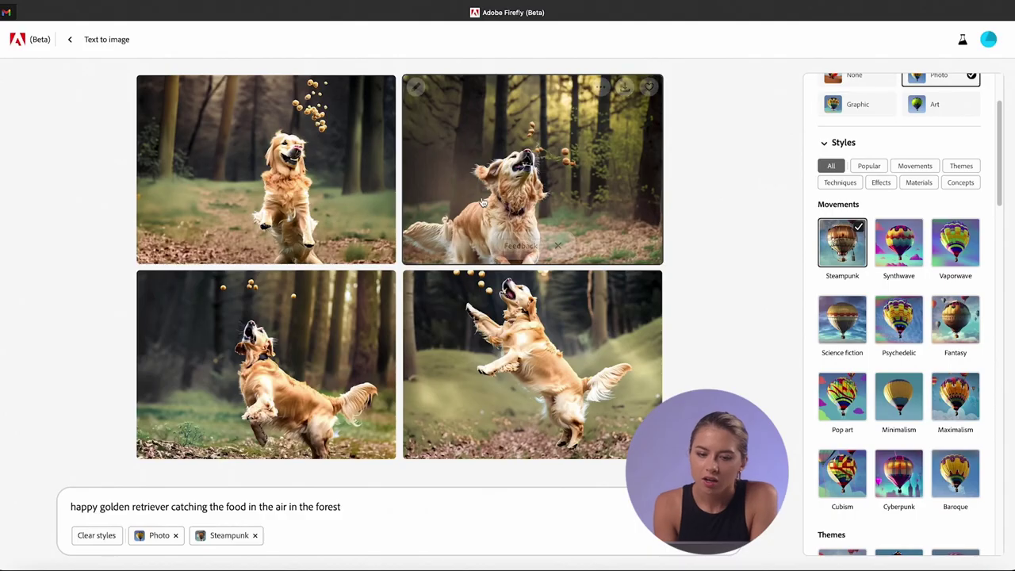
Step: Enlarge the second forest retriever image and examine the dog's collar and fur up close
{"action": "left_click", "coordinate": [498, 183]}
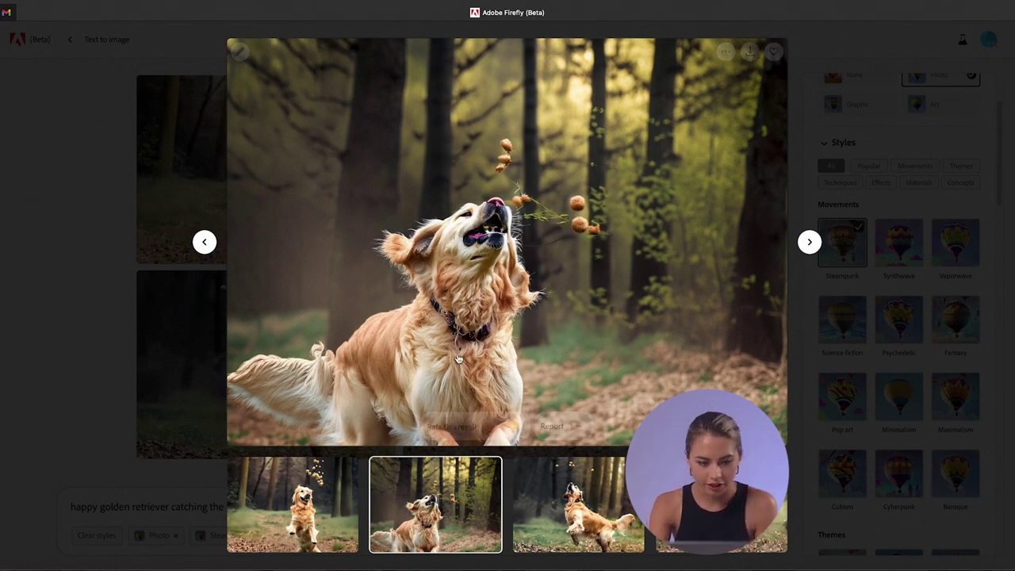
{"action": "scroll", "coordinate": [498, 187], "scroll_direction": "up", "scroll_amount": 6}
{"action": "scroll", "coordinate": [458, 359], "scroll_direction": "down", "scroll_amount": 6}
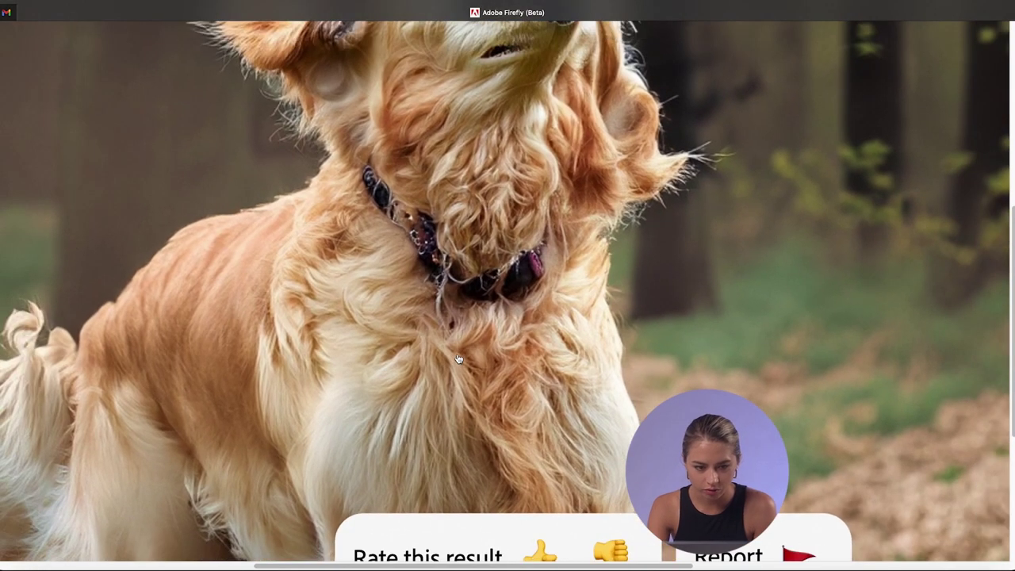
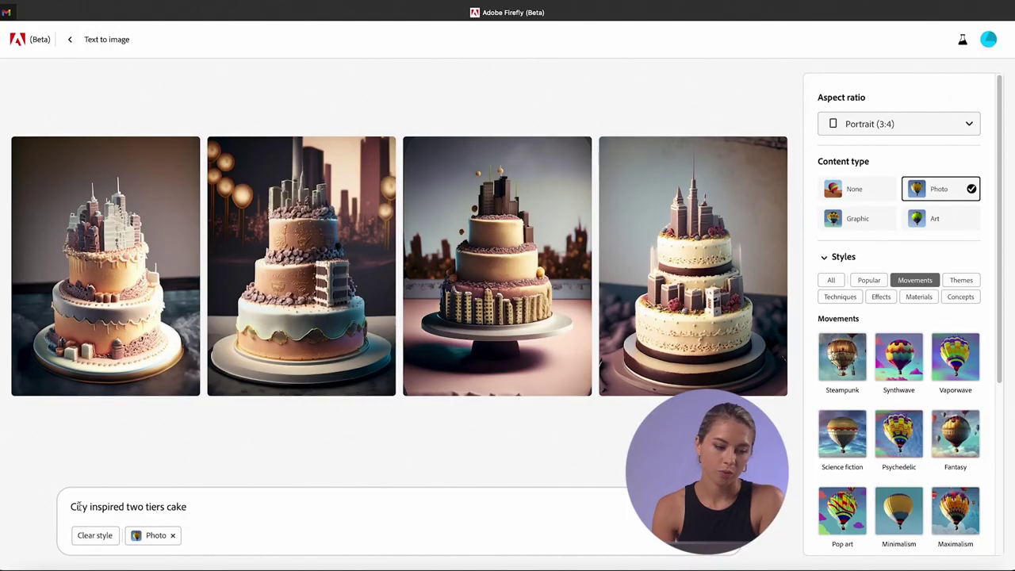
Step: Rewrite the cake prompt as "Two tiers city cake design on the dark-blue background" and generate new images
{"action": "left_click_drag", "start_coordinate": [195, 508], "coordinate": [125, 508]}
{"action": "key", "text": "BackSpace"}
{"action": "left_click", "coordinate": [70, 507]}
{"action": "type", "text": "Two tiers white cake"}
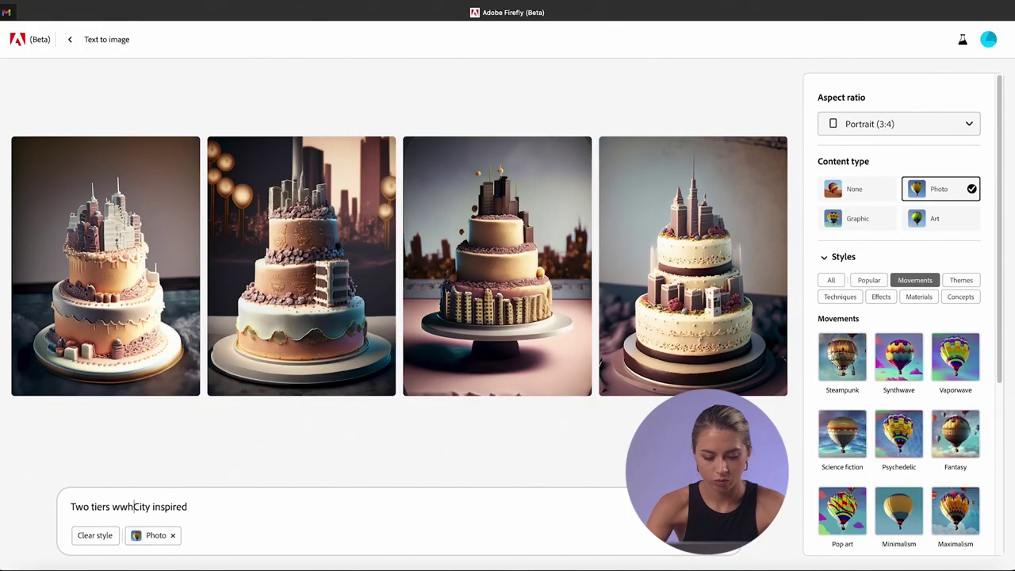
{"action": "left_click", "coordinate": [243, 509]}
{"action": "type", "text": "design on the dark-blue background"}
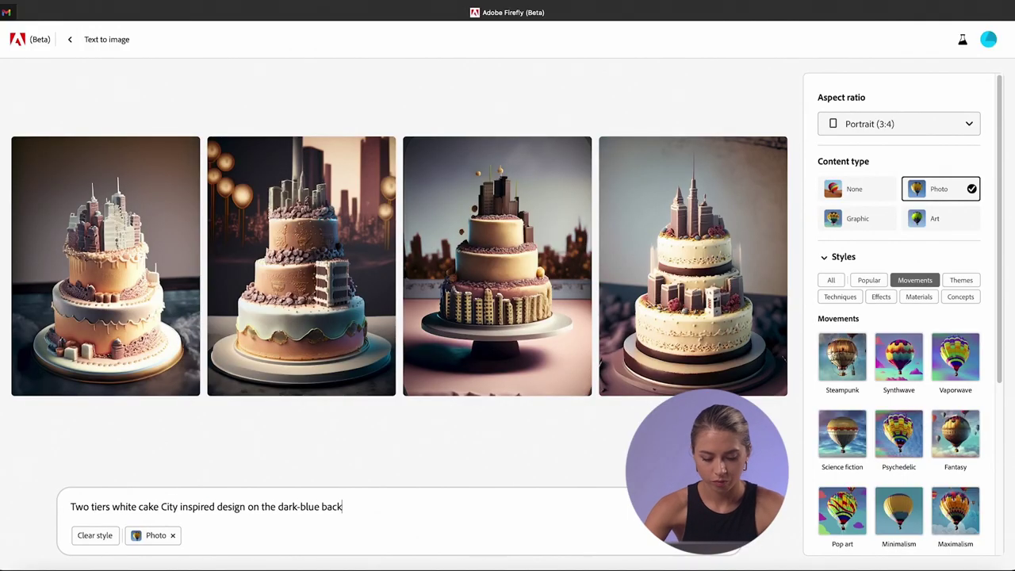
{"action": "key", "text": "Return"}
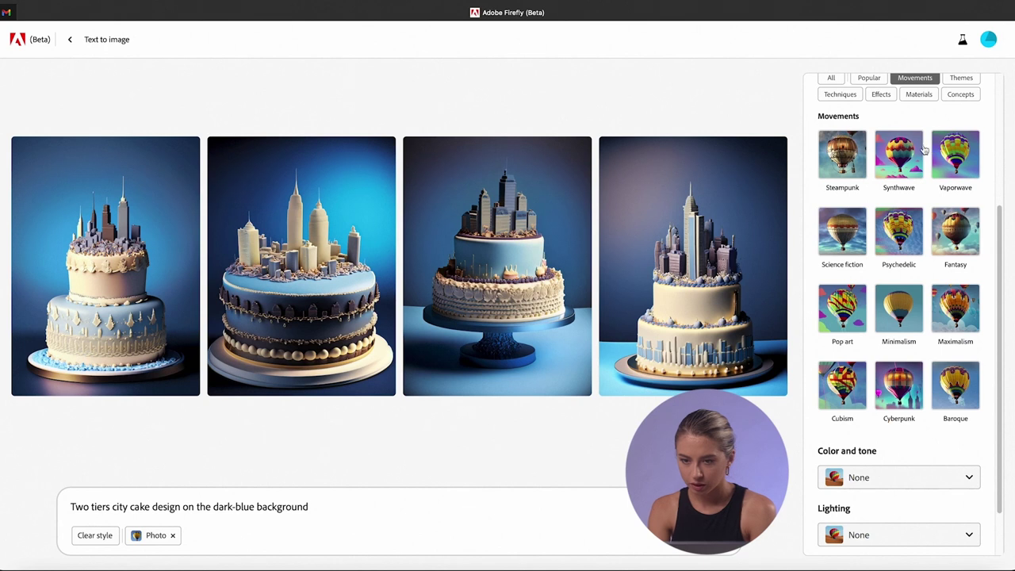
Step: Show all style categories and browse the styles available for the cake images
{"action": "scroll", "coordinate": [912, 136], "scroll_direction": "up", "scroll_amount": 2}
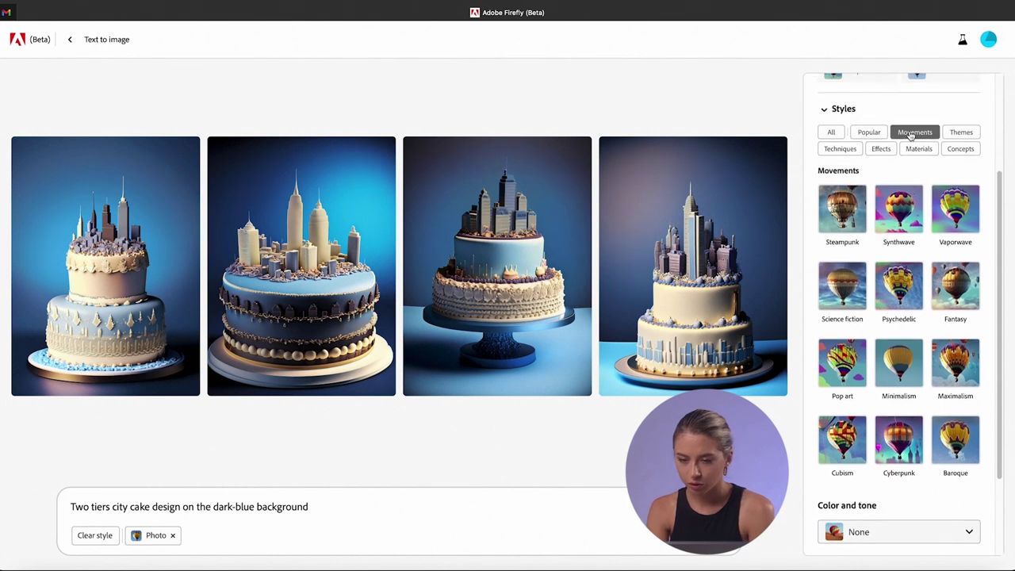
{"action": "left_click", "coordinate": [830, 132]}
{"action": "scroll", "coordinate": [842, 359], "scroll_direction": "down", "scroll_amount": 3}
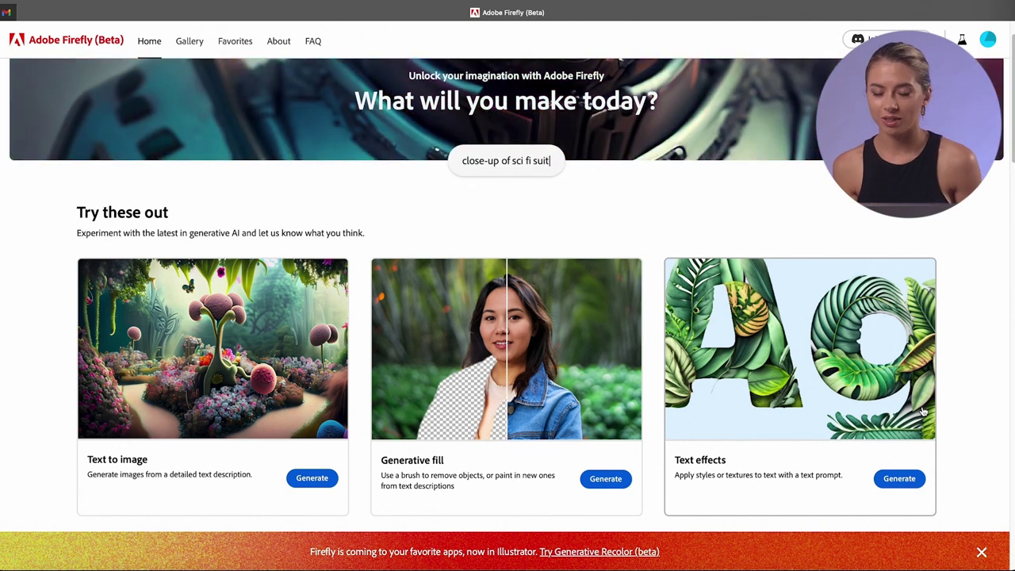
Step: Open the Text effects generator and generate the full-name lettering with the effect prompt "Water reflection gold"
{"action": "left_click", "coordinate": [904, 481]}
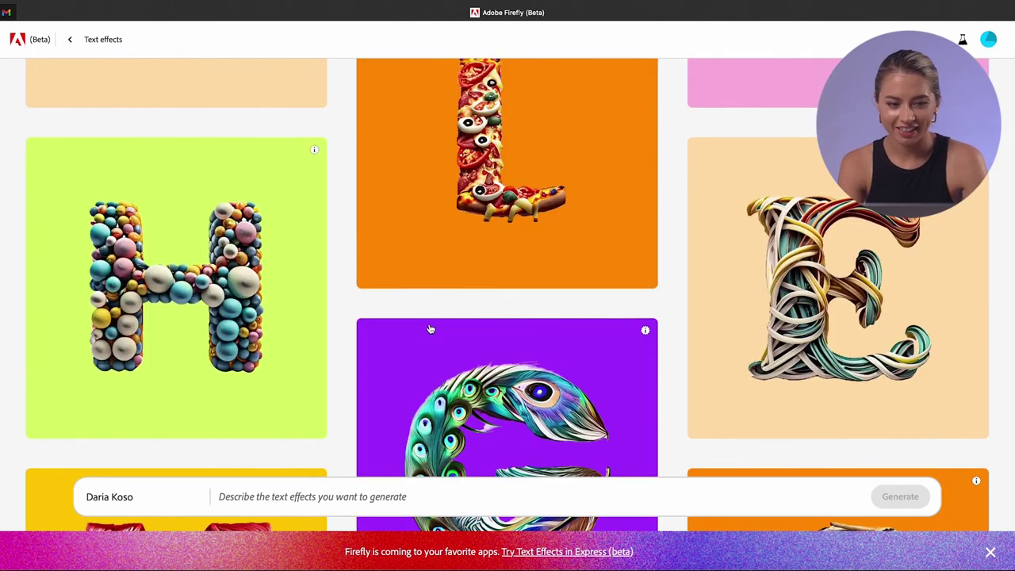
{"action": "scroll", "coordinate": [429, 329], "scroll_direction": "down", "scroll_amount": 4}
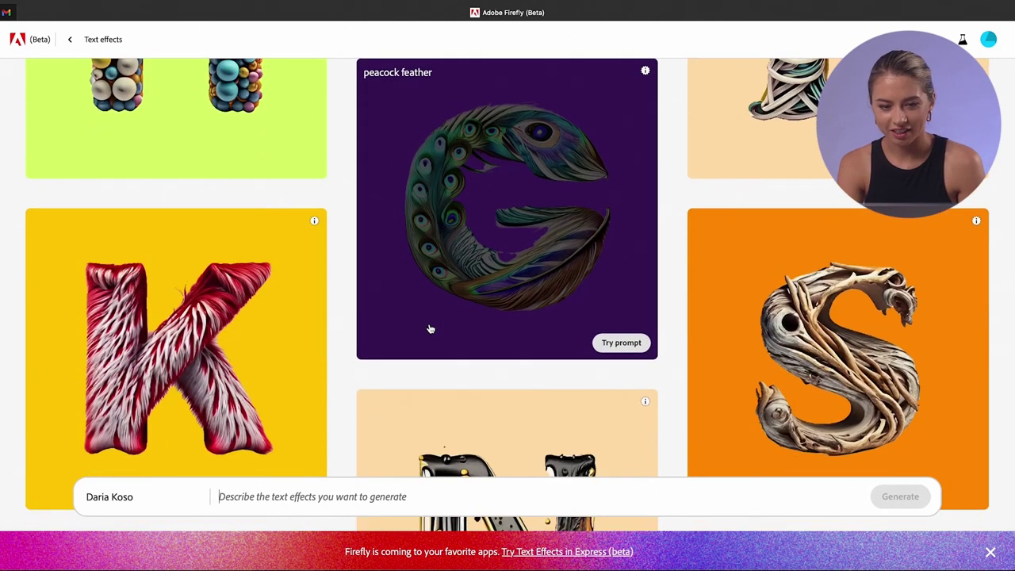
{"action": "scroll", "coordinate": [430, 329], "scroll_direction": "down", "scroll_amount": 7}
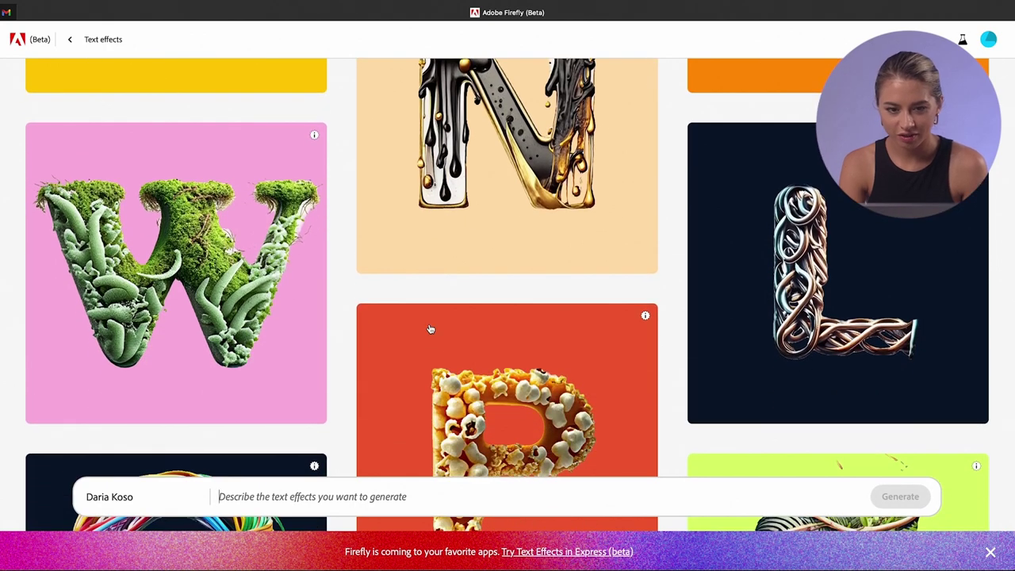
{"action": "scroll", "coordinate": [429, 329], "scroll_direction": "down", "scroll_amount": 9}
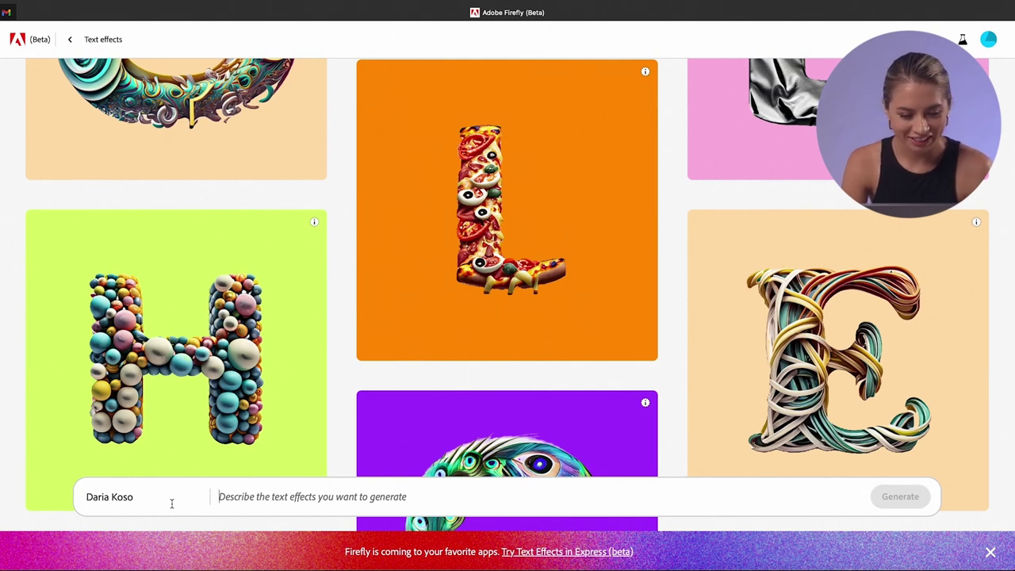
{"action": "left_click", "coordinate": [293, 495]}
{"action": "type", "text": "Water reflection gold"}
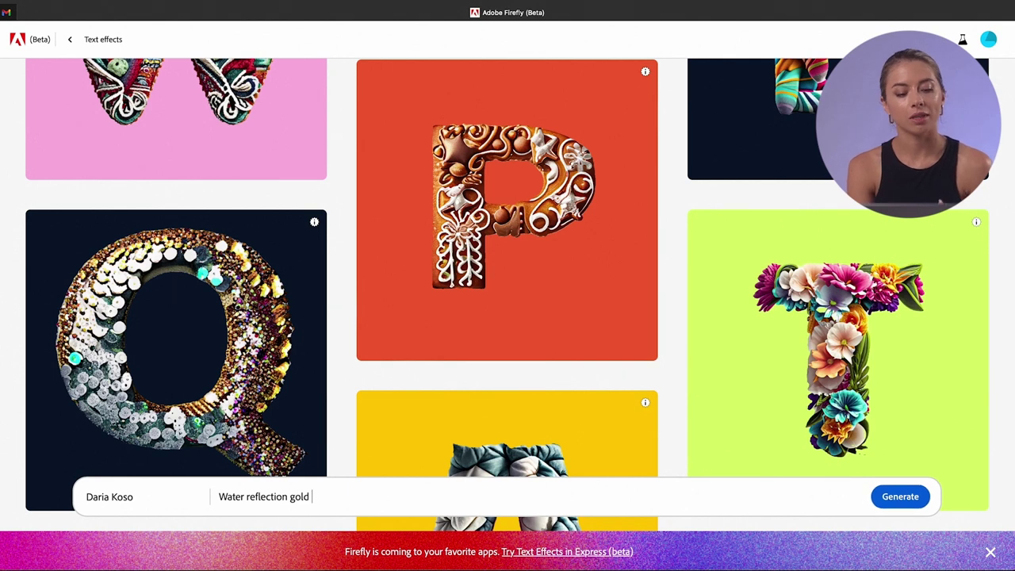
{"action": "mouse_move", "coordinate": [29, 462]}
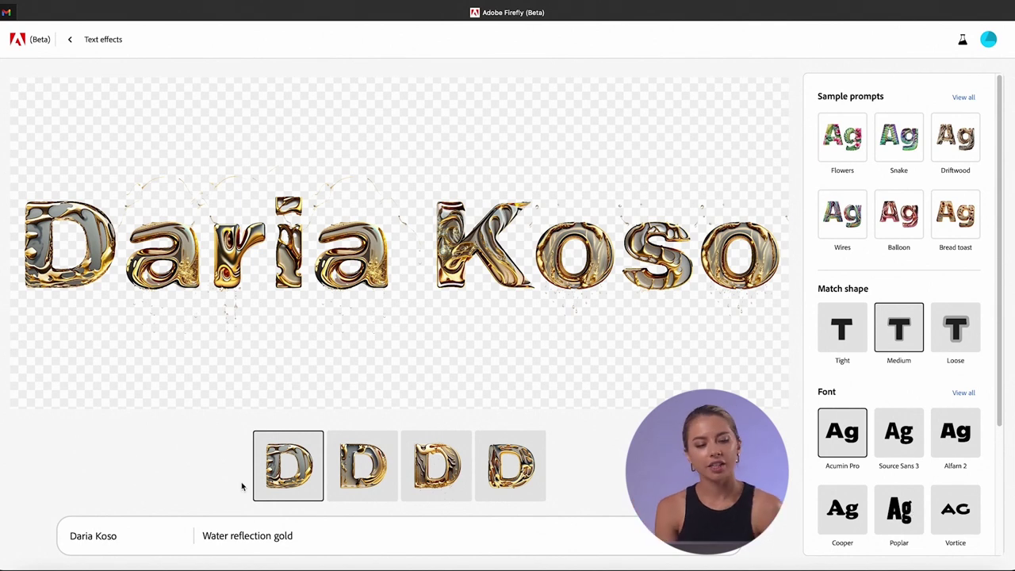
Step: Compare the gold lettering variations and select the third one
{"action": "left_click", "coordinate": [362, 470]}
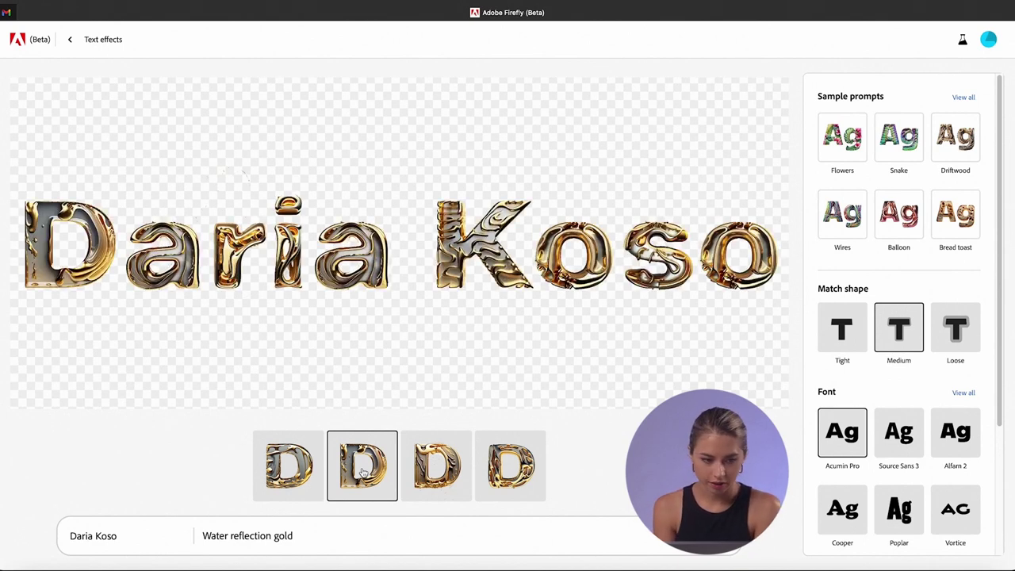
{"action": "left_click", "coordinate": [438, 469]}
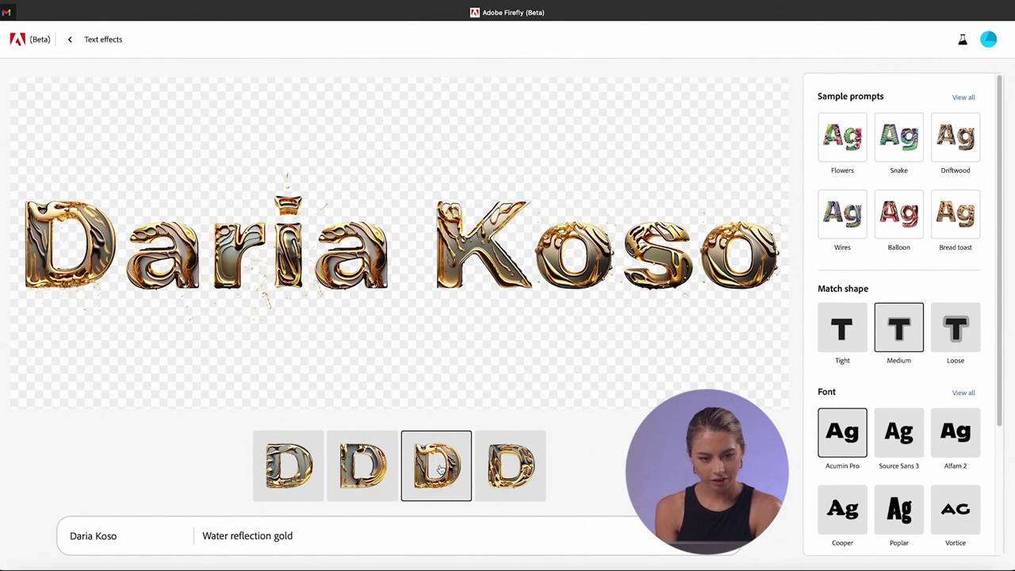
{"action": "left_click", "coordinate": [537, 483]}
{"action": "left_click", "coordinate": [432, 468]}
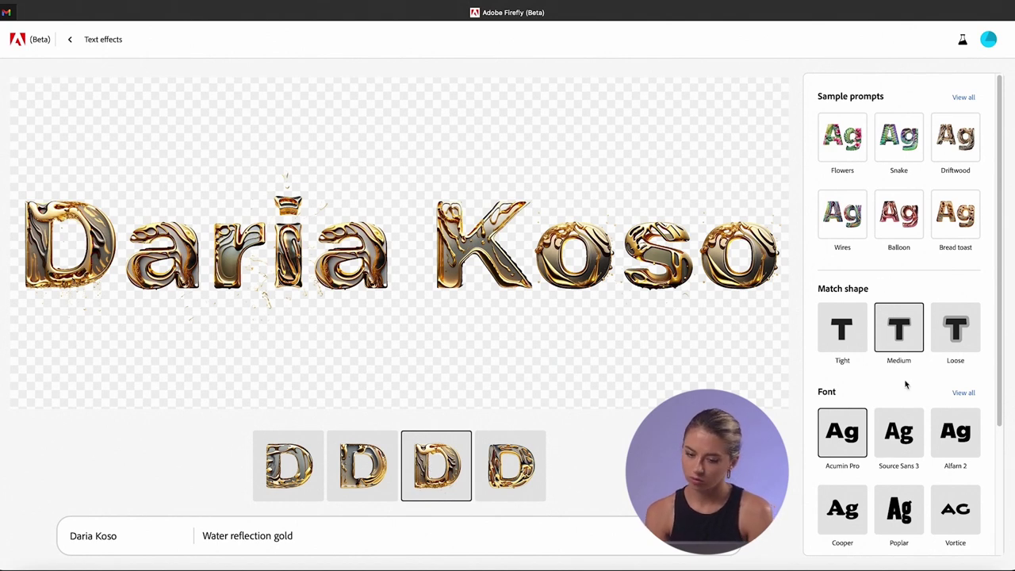
Step: Set the lettering's background color to light gray
{"action": "scroll", "coordinate": [906, 385], "scroll_direction": "down", "scroll_amount": 3}
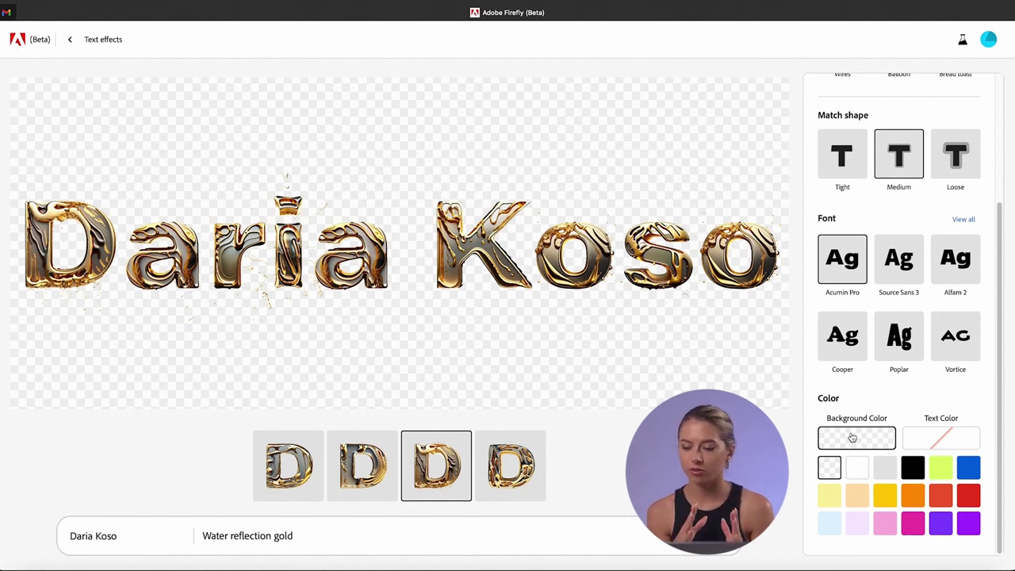
{"action": "left_click", "coordinate": [885, 467]}
{"action": "scroll", "coordinate": [870, 318], "scroll_direction": "up", "scroll_amount": 3}
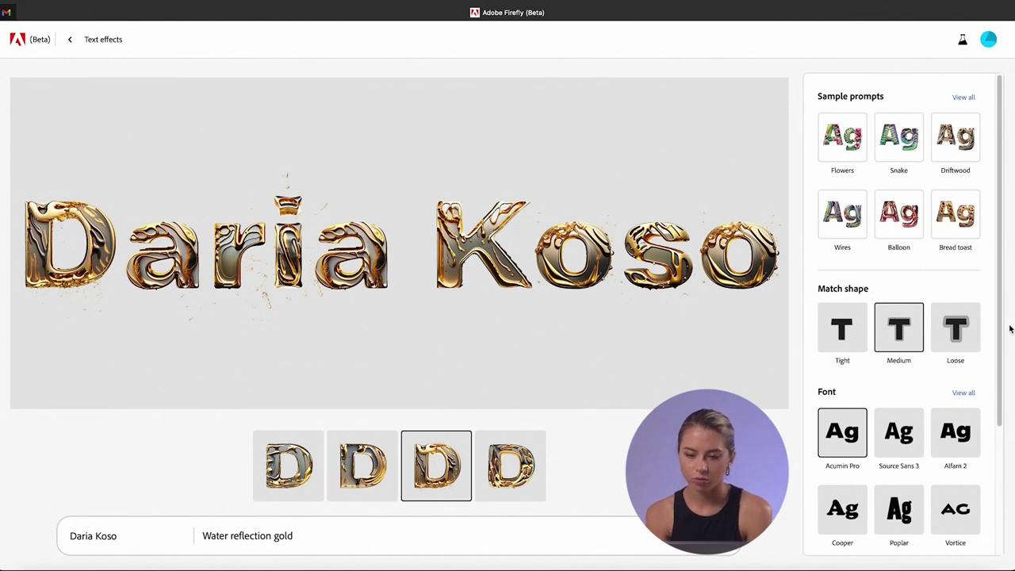
Step: Try the Loose, Tight and Medium match shapes on the gold lettering, and preview the first variation with Loose
{"action": "left_click", "coordinate": [955, 328]}
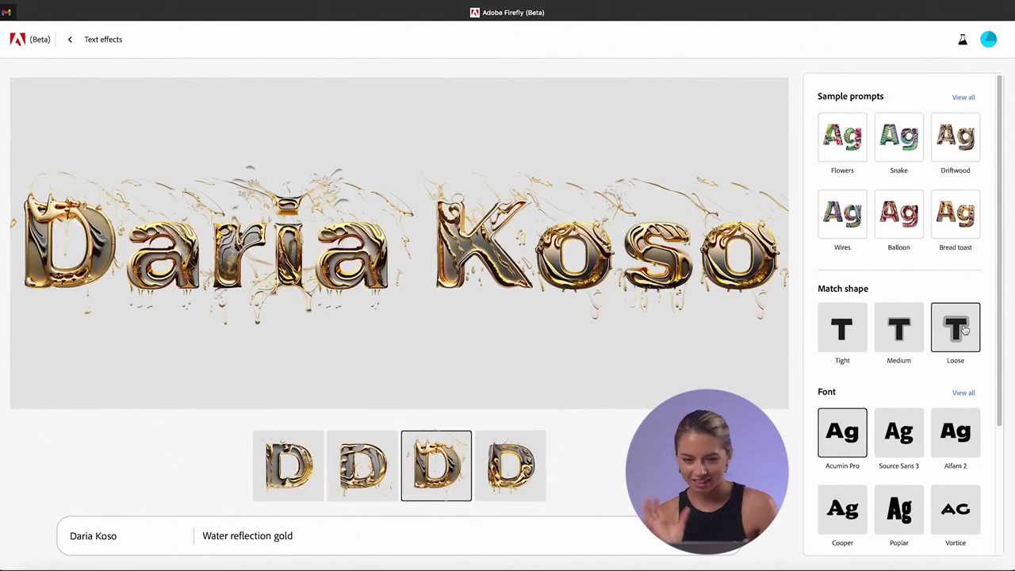
{"action": "left_click", "coordinate": [859, 343]}
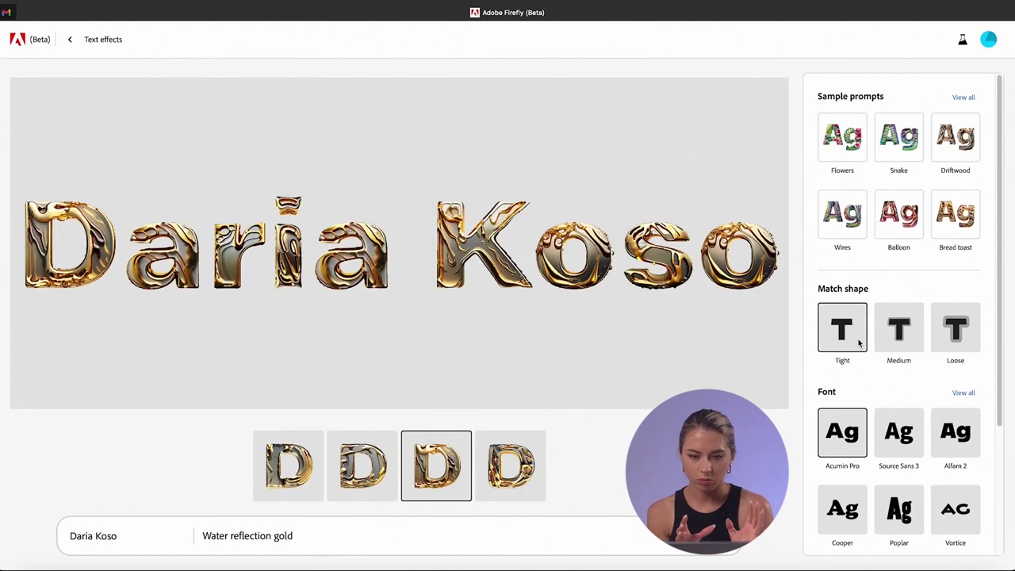
{"action": "left_click", "coordinate": [916, 340]}
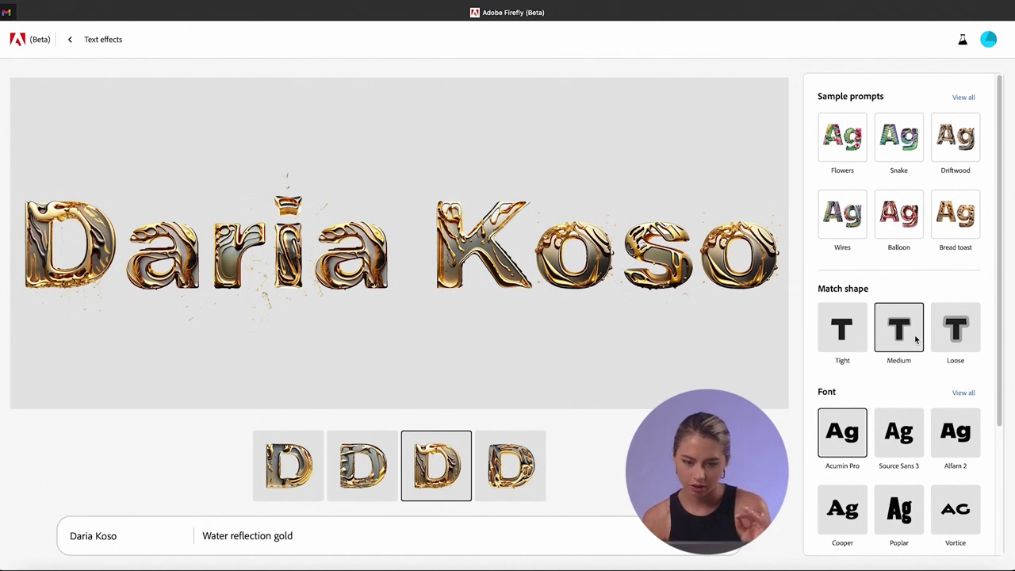
{"action": "left_click", "coordinate": [956, 337]}
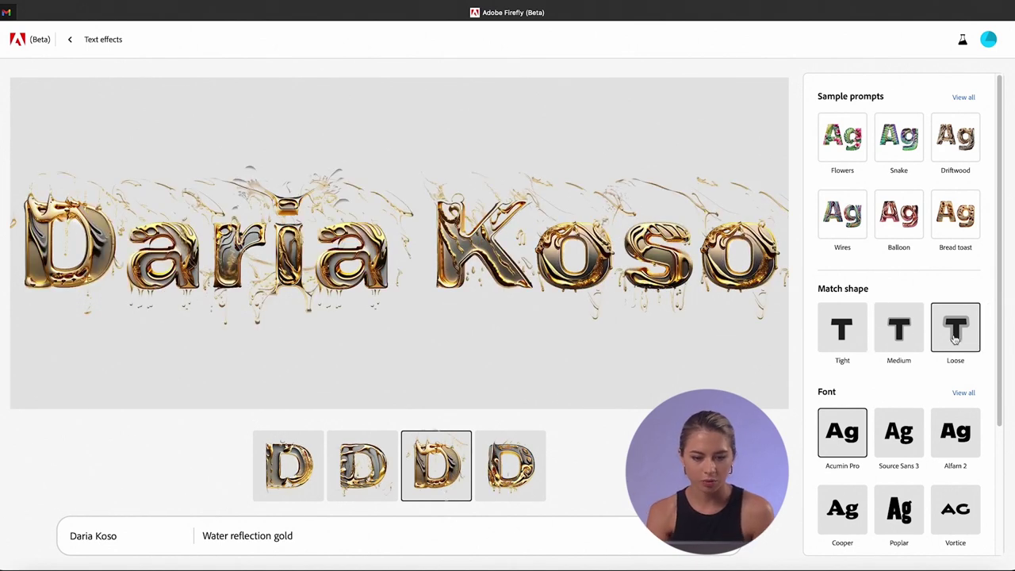
{"action": "left_click", "coordinate": [272, 470]}
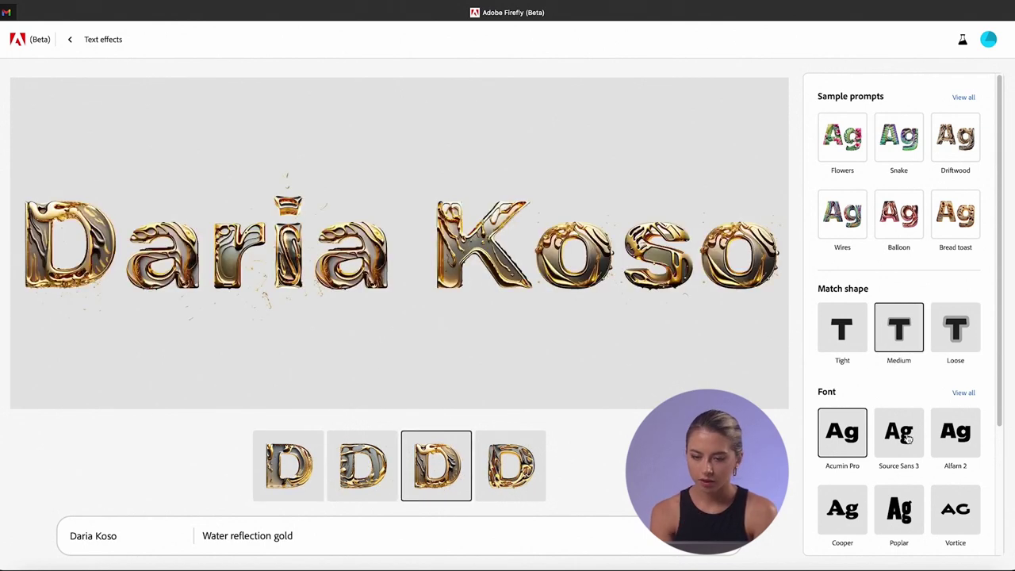
Step: Change the lettering's font to Source Sans 3 and browse the full list of available fonts
{"action": "scroll", "coordinate": [908, 436], "scroll_direction": "down", "scroll_amount": 3}
{"action": "scroll", "coordinate": [908, 439], "scroll_direction": "up", "scroll_amount": 3}
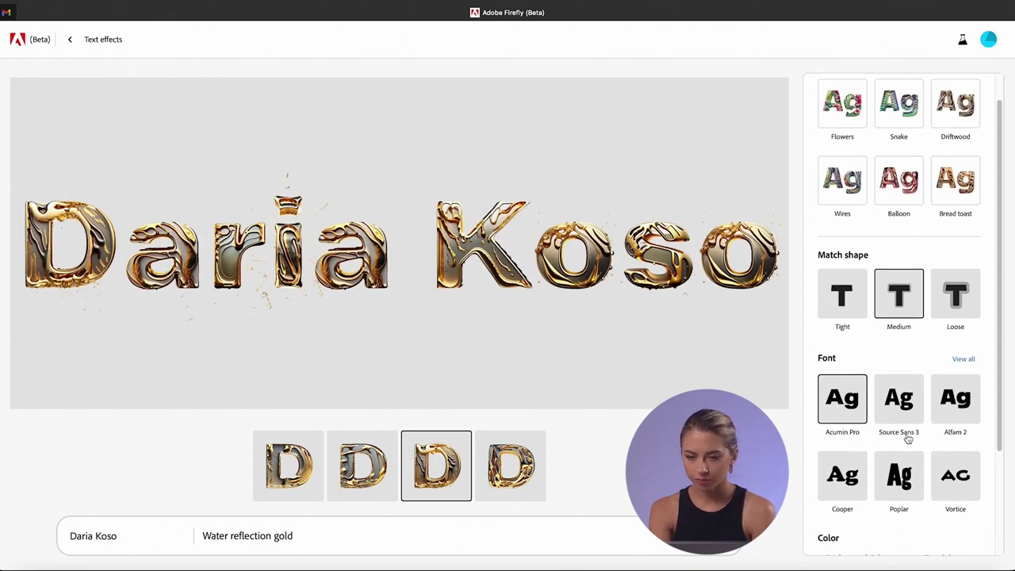
{"action": "scroll", "coordinate": [907, 435], "scroll_direction": "down", "scroll_amount": 3}
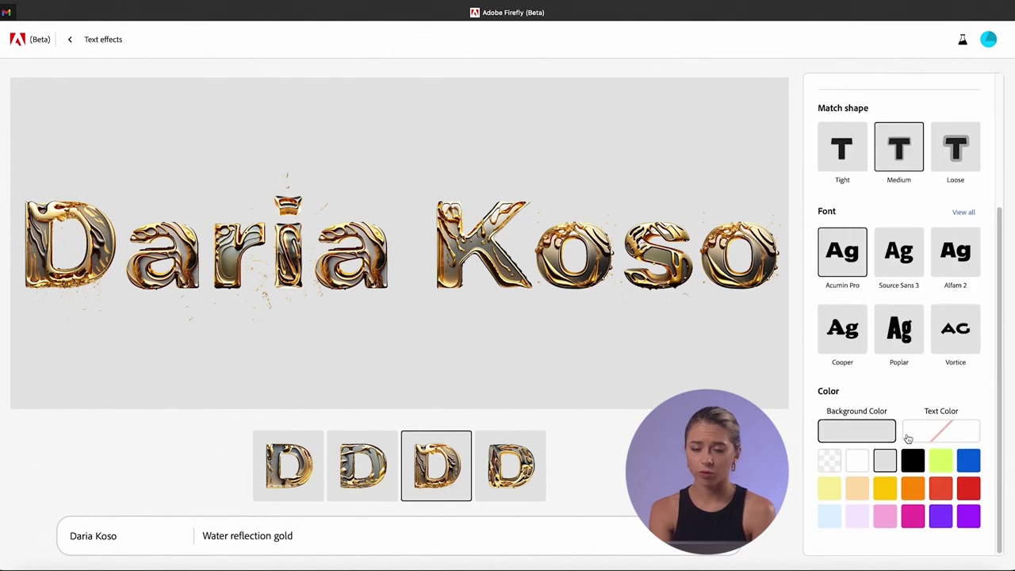
{"action": "left_click", "coordinate": [899, 277]}
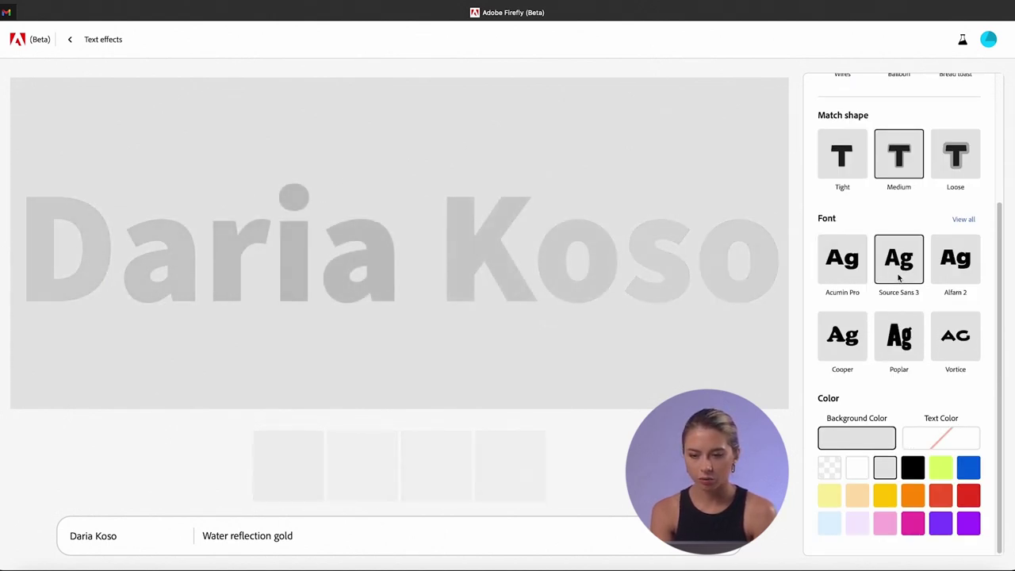
{"action": "left_click", "coordinate": [963, 219]}
{"action": "scroll", "coordinate": [912, 300], "scroll_direction": "down", "scroll_amount": 1}
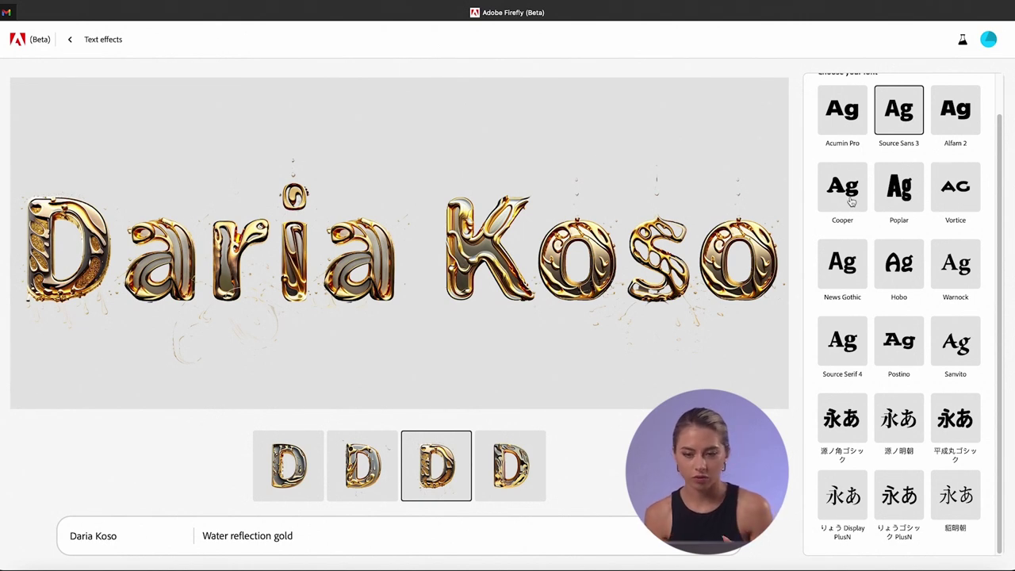
Step: Set the match shape of the gold initials to Loose
{"action": "scroll", "coordinate": [853, 190], "scroll_direction": "up", "scroll_amount": 2}
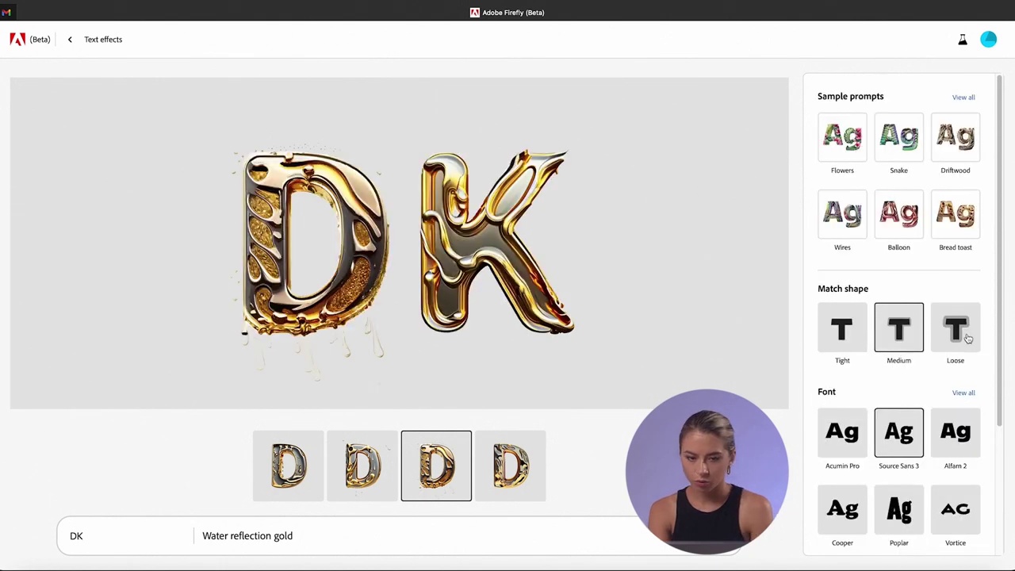
{"action": "left_click", "coordinate": [964, 335]}
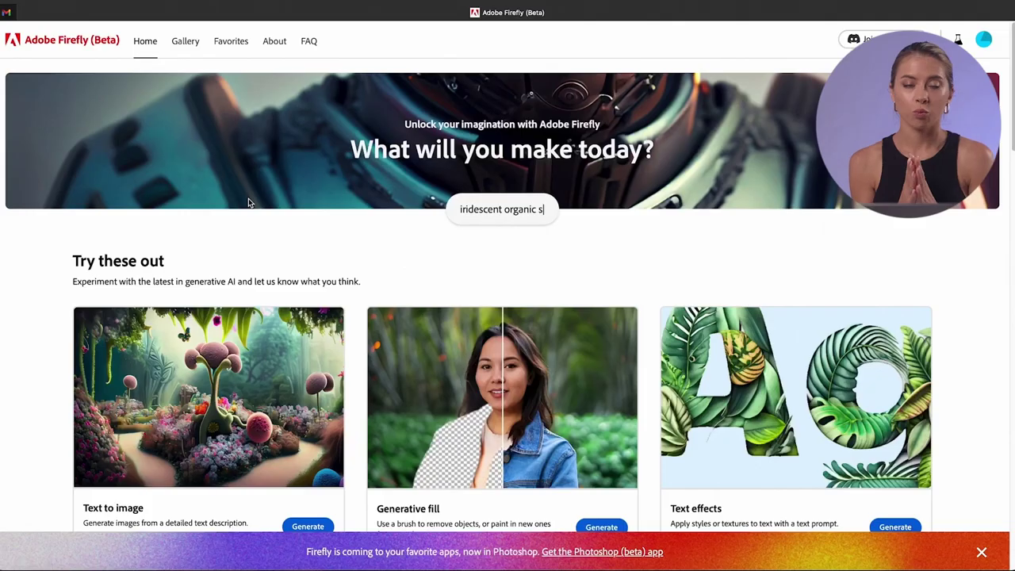
Step: Browse the home page's generators down to the features still in exploration at the end of the page
{"action": "type", "text": "hapes"}
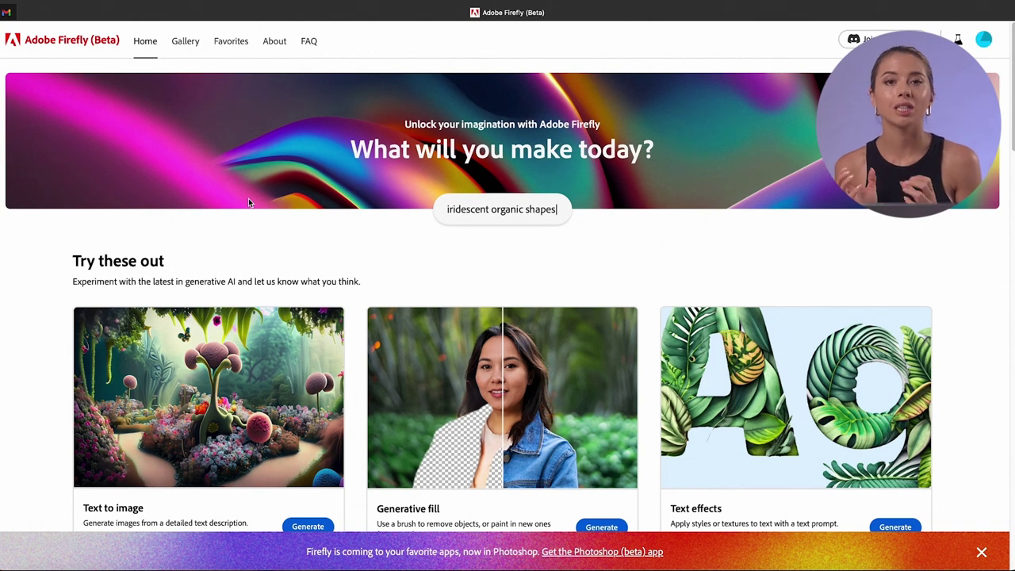
{"action": "scroll", "coordinate": [10, 270], "scroll_direction": "down", "scroll_amount": 2}
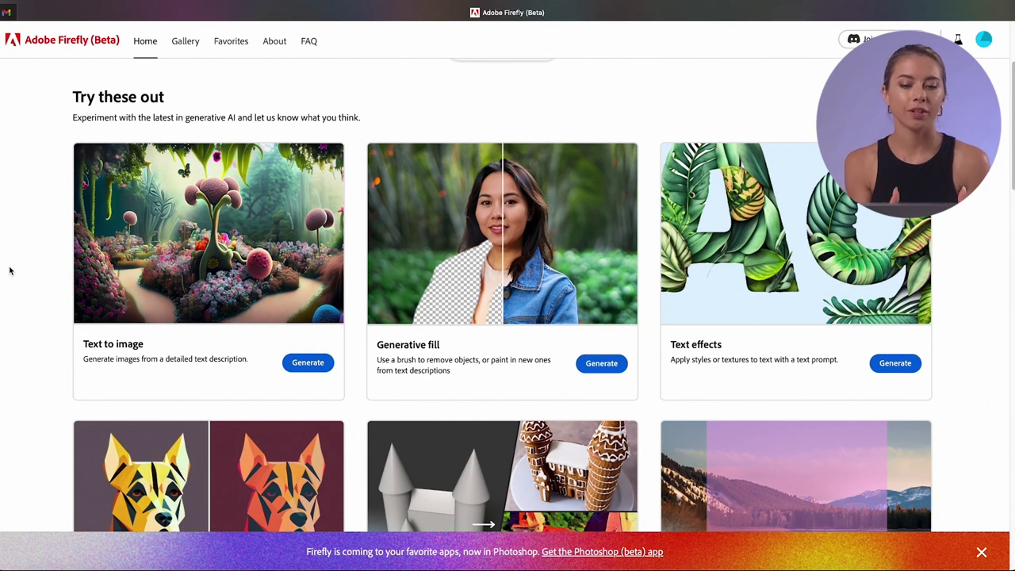
{"action": "scroll", "coordinate": [9, 271], "scroll_direction": "down", "scroll_amount": 3}
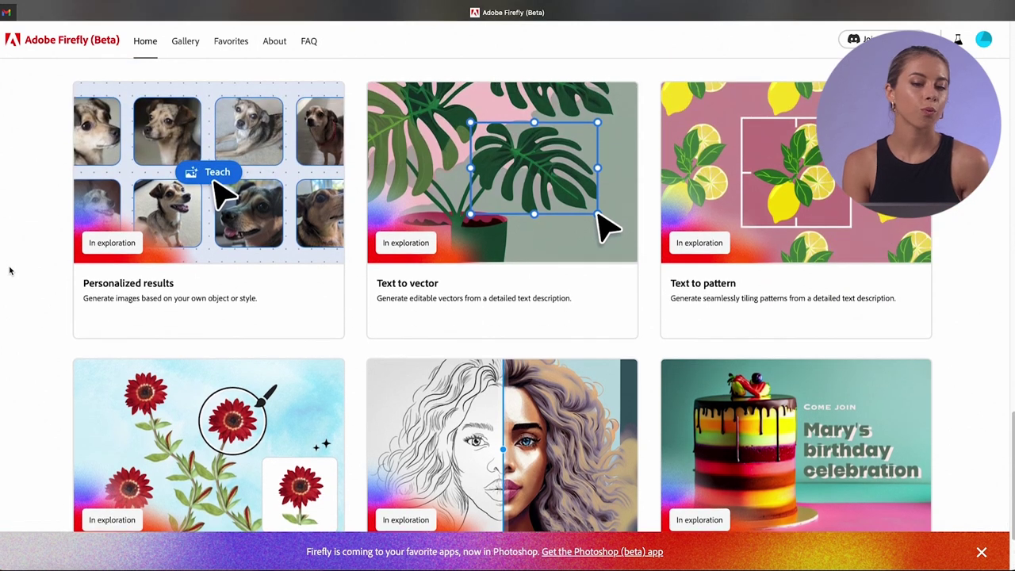
{"action": "scroll", "coordinate": [9, 271], "scroll_direction": "up", "scroll_amount": 1}
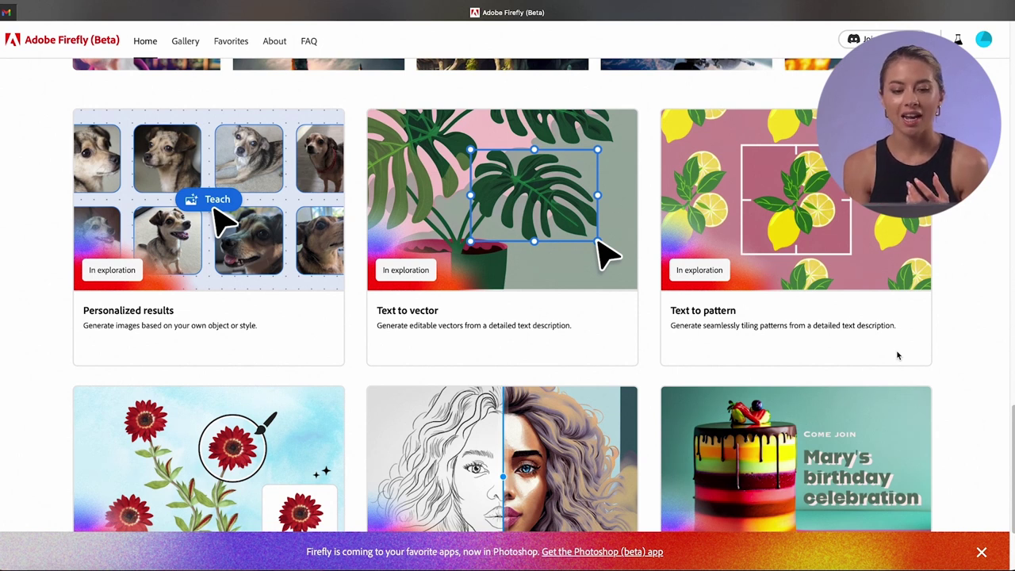
{"action": "scroll", "coordinate": [898, 355], "scroll_direction": "down", "scroll_amount": 3}
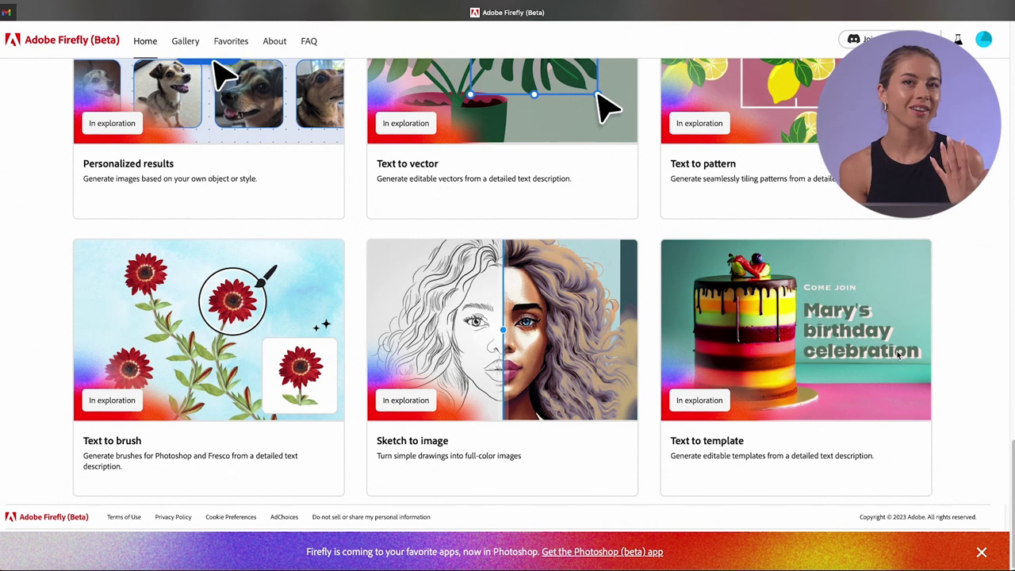
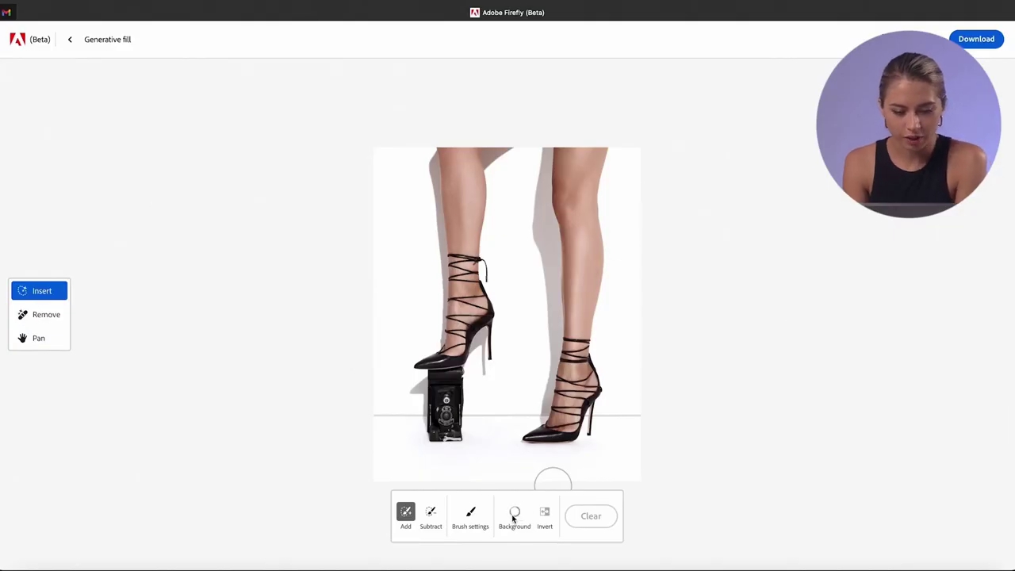
Step: Remove the background behind the legs in heels and generate a new one from the prompt "Moon surface"
{"action": "left_click", "coordinate": [514, 515]}
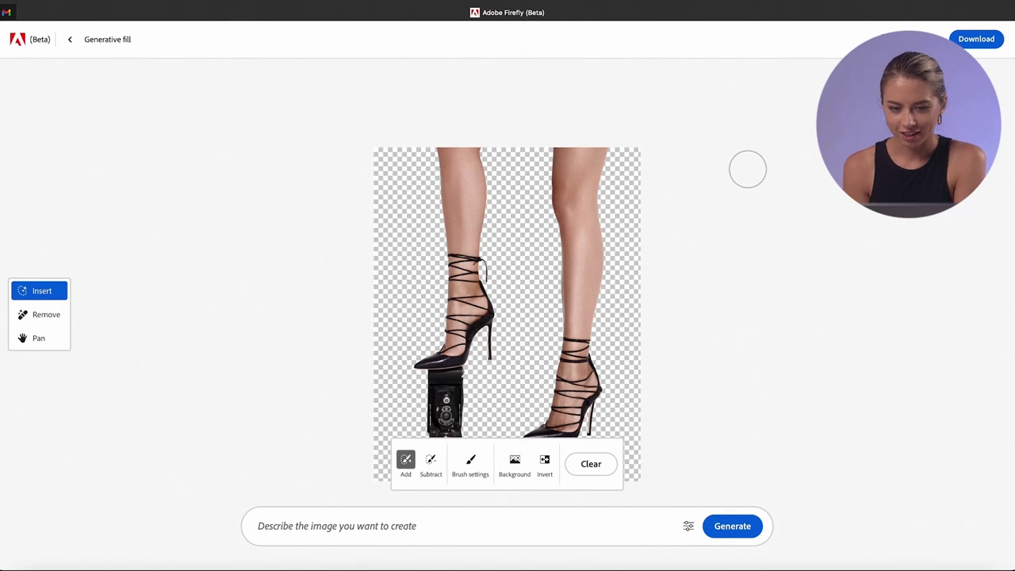
{"action": "scroll", "coordinate": [748, 170], "scroll_direction": "down", "scroll_amount": 3}
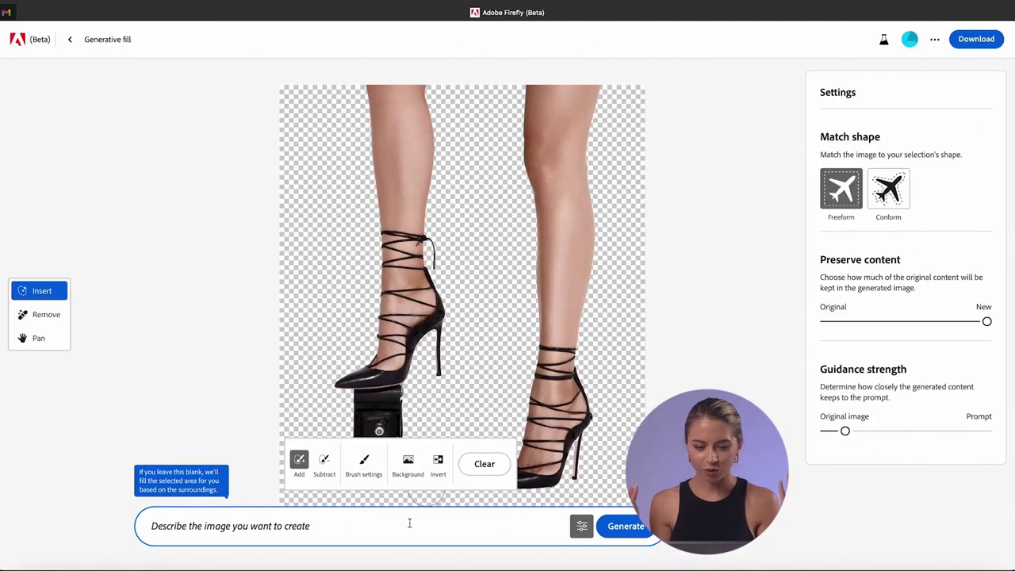
{"action": "left_click", "coordinate": [409, 523]}
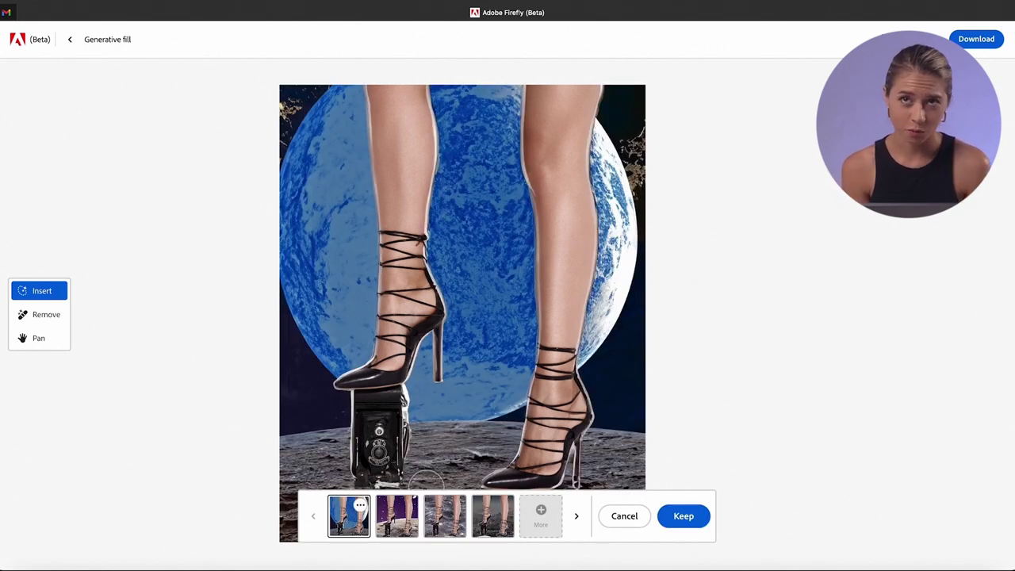
Step: Preview the second, third and fourth moon background variations and request more
{"action": "left_click", "coordinate": [401, 531]}
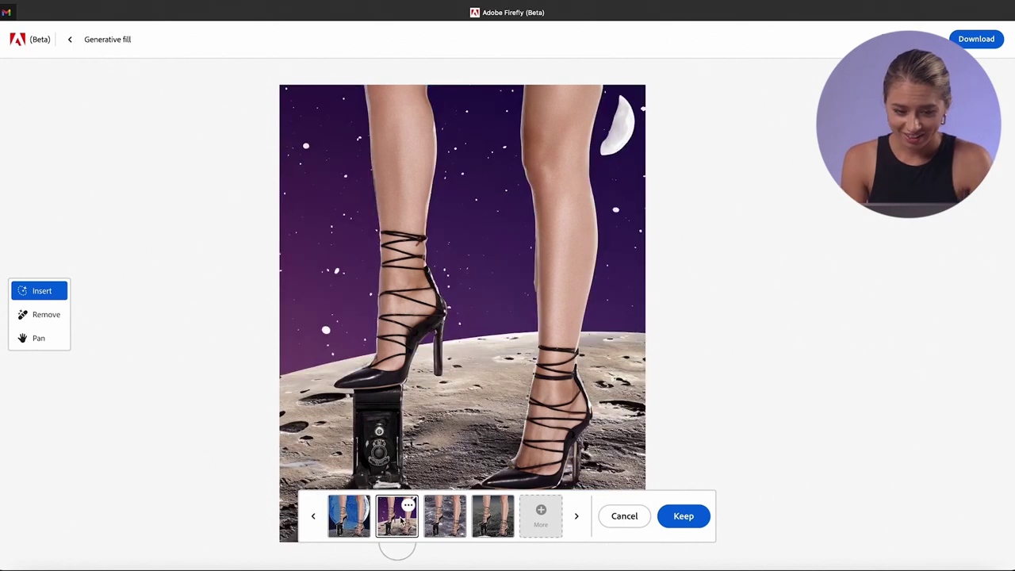
{"action": "left_click", "coordinate": [454, 516]}
{"action": "left_click", "coordinate": [483, 520]}
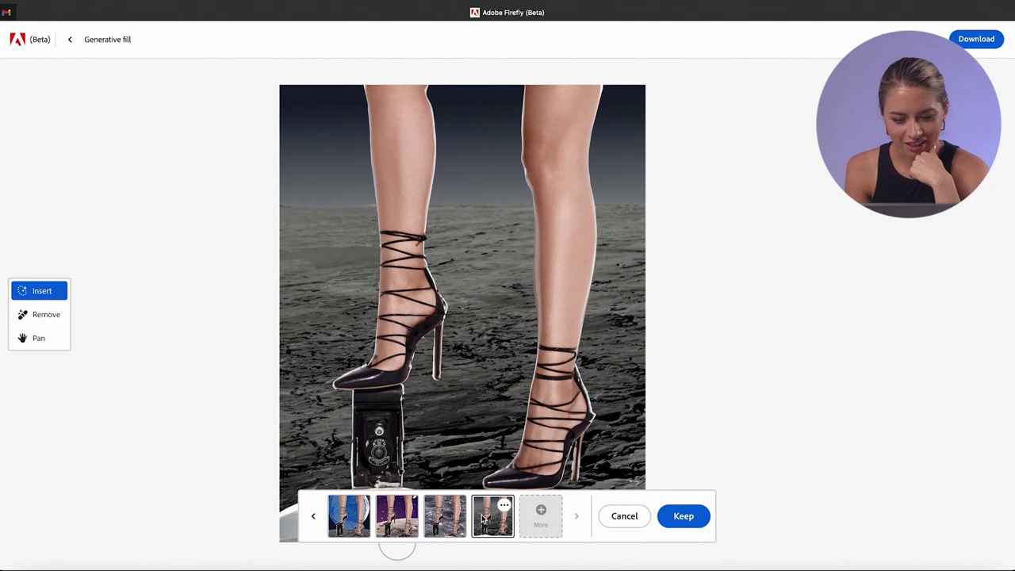
{"action": "left_click", "coordinate": [540, 516]}
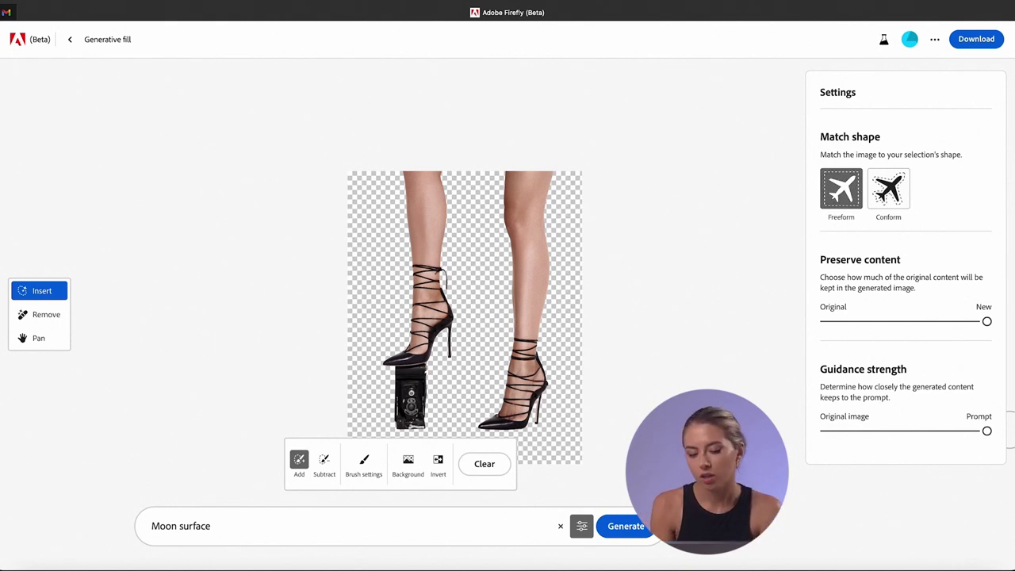
Step: Regenerate the "Moon surface" background with guidance strength fully at Prompt, and preview the second, third and fourth variations
{"action": "left_click", "coordinate": [651, 536]}
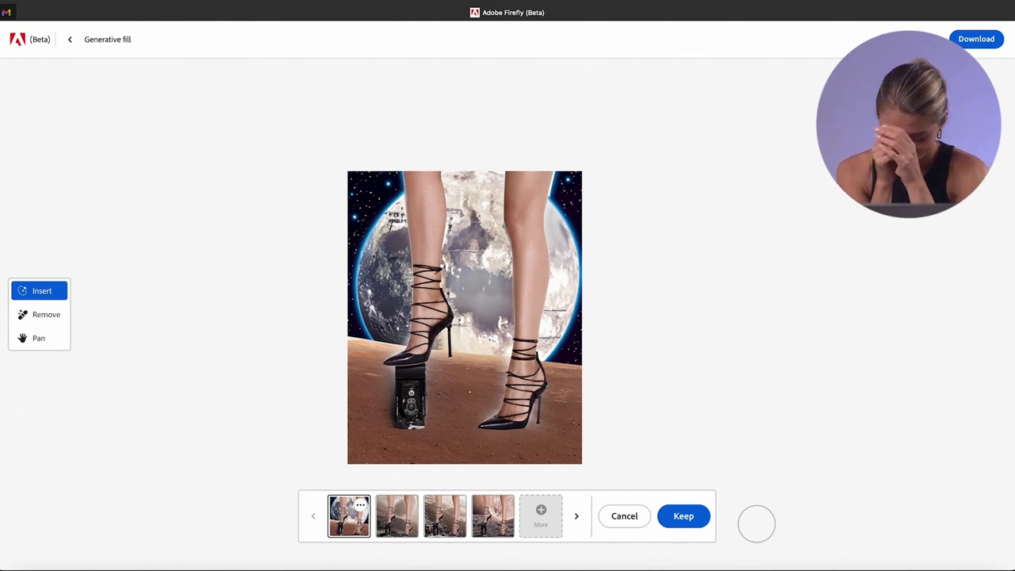
{"action": "left_click", "coordinate": [402, 514]}
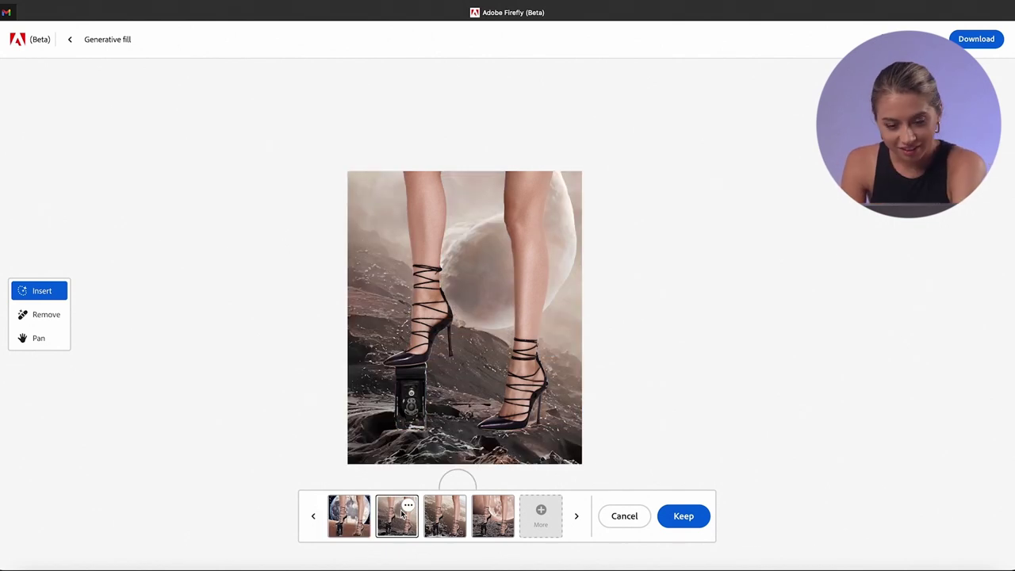
{"action": "left_click", "coordinate": [430, 516]}
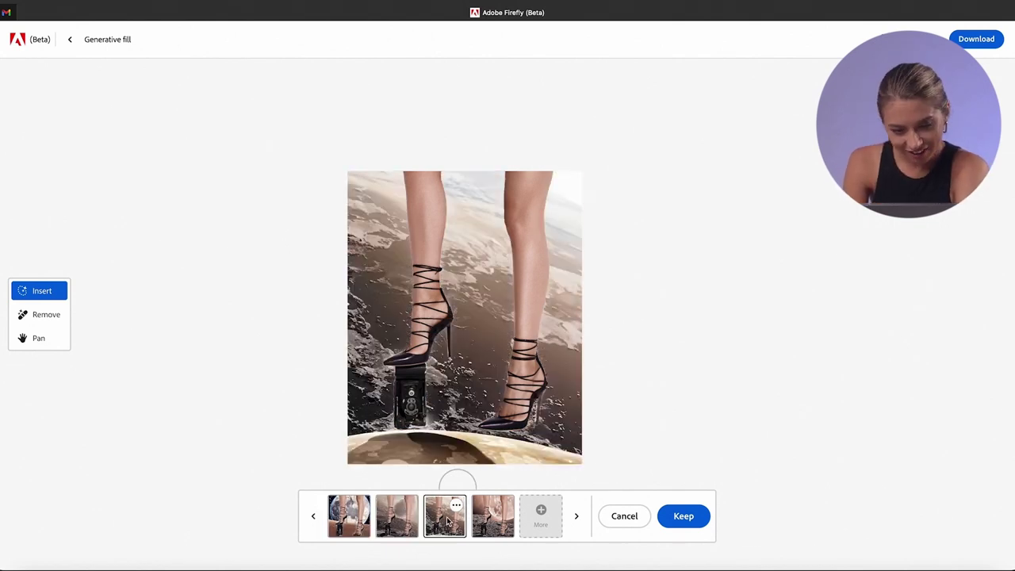
{"action": "left_click", "coordinate": [487, 526]}
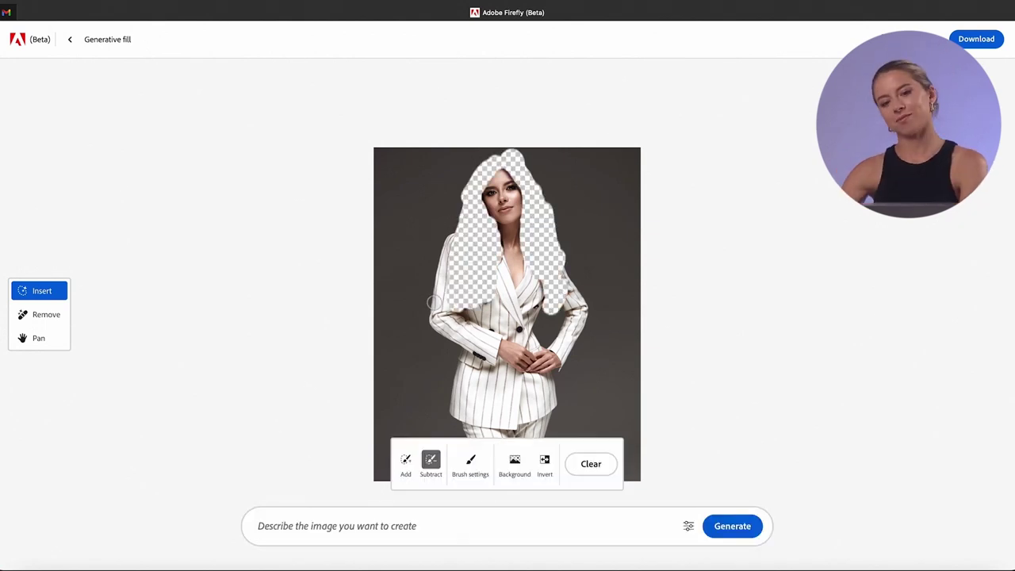
Step: Fill the masked hair area of the woman in the striped suit using the prompt "Red hair"
{"action": "left_click", "coordinate": [435, 527]}
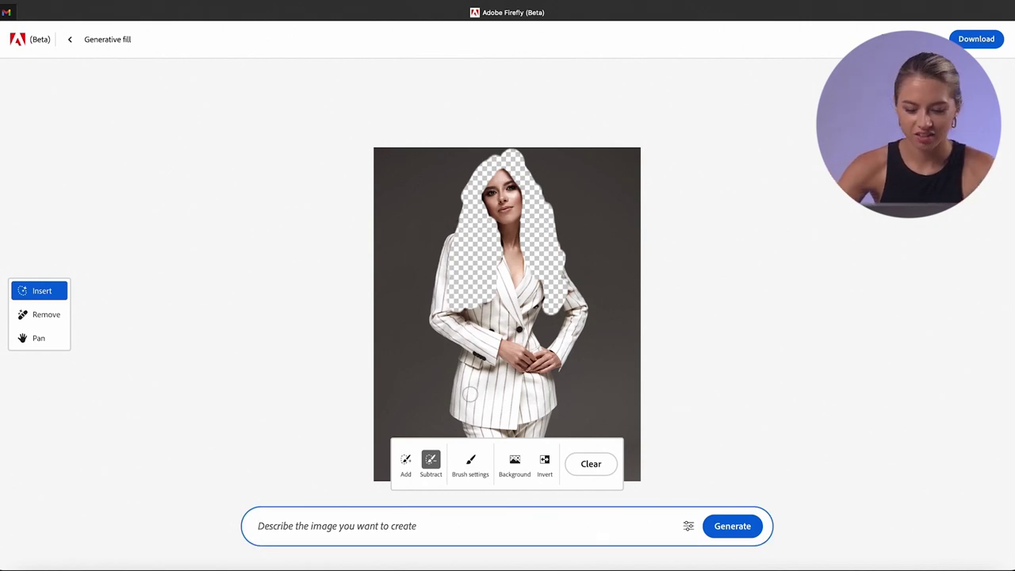
{"action": "type", "text": "Red ha"}
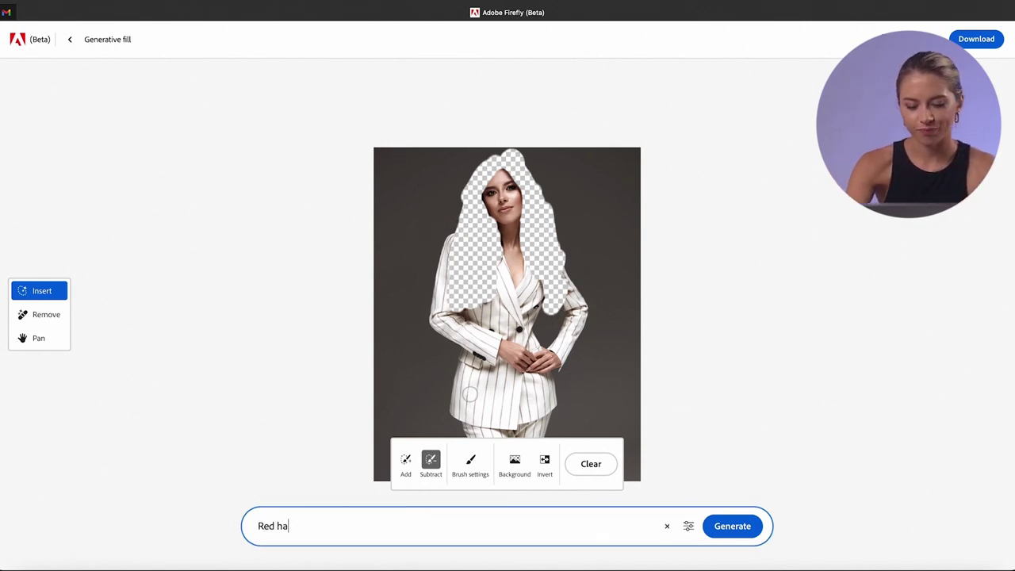
{"action": "key", "text": "Return"}
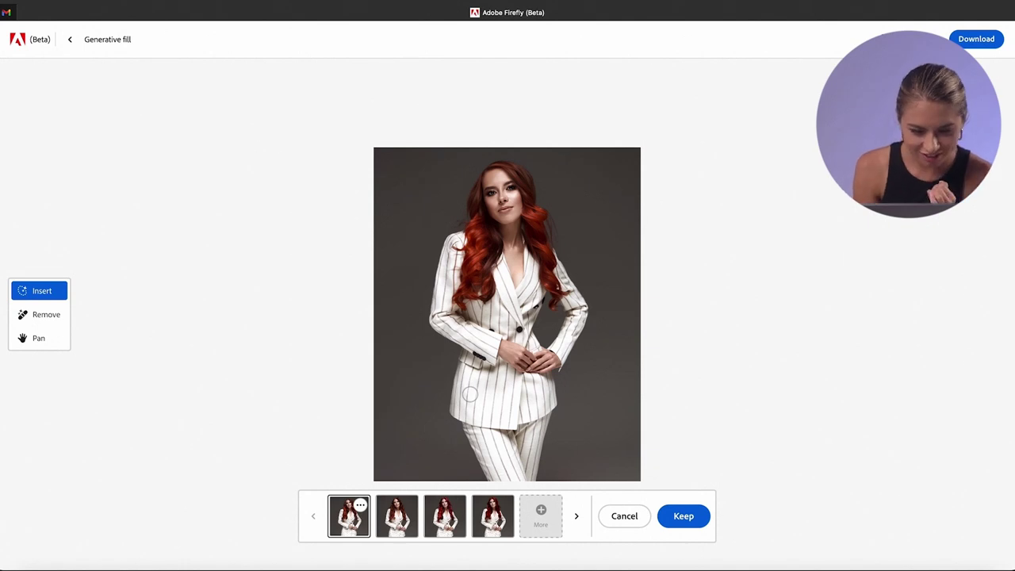
Step: Compare the red hair variations and keep the third one, with dark red waves
{"action": "left_click", "coordinate": [396, 516]}
{"action": "left_click", "coordinate": [443, 512]}
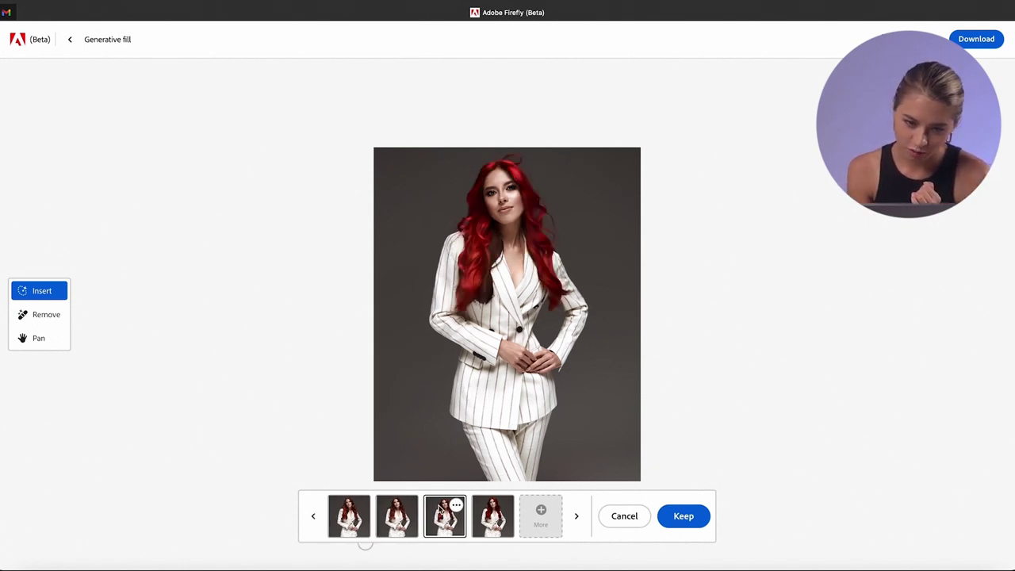
{"action": "left_click", "coordinate": [495, 518]}
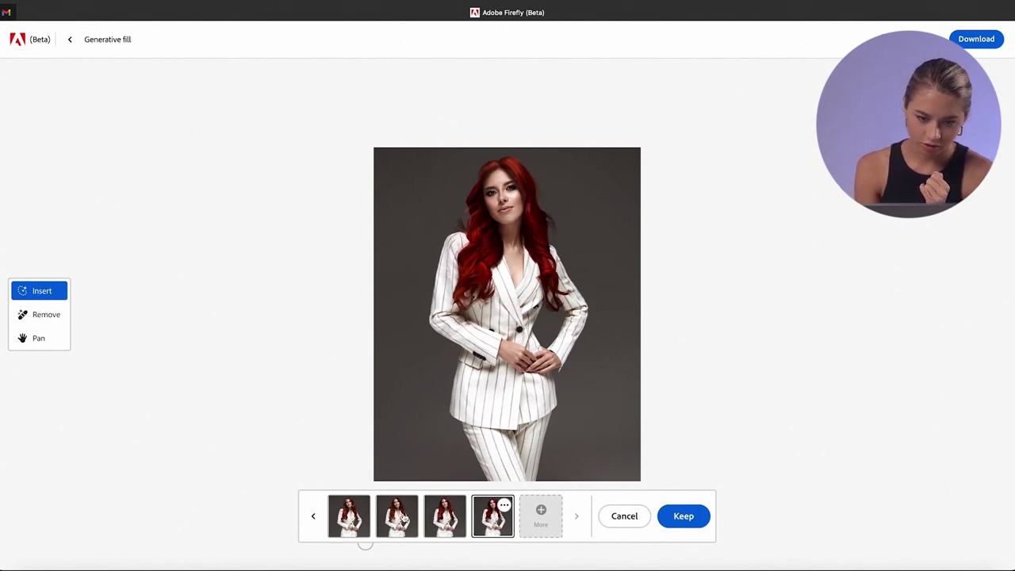
{"action": "left_click", "coordinate": [355, 527]}
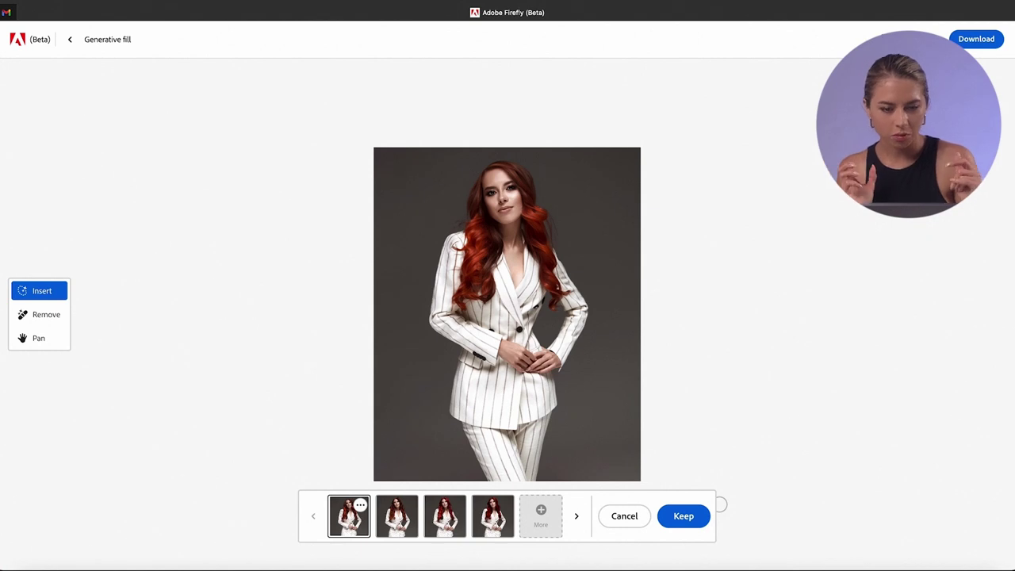
{"action": "left_click", "coordinate": [492, 519]}
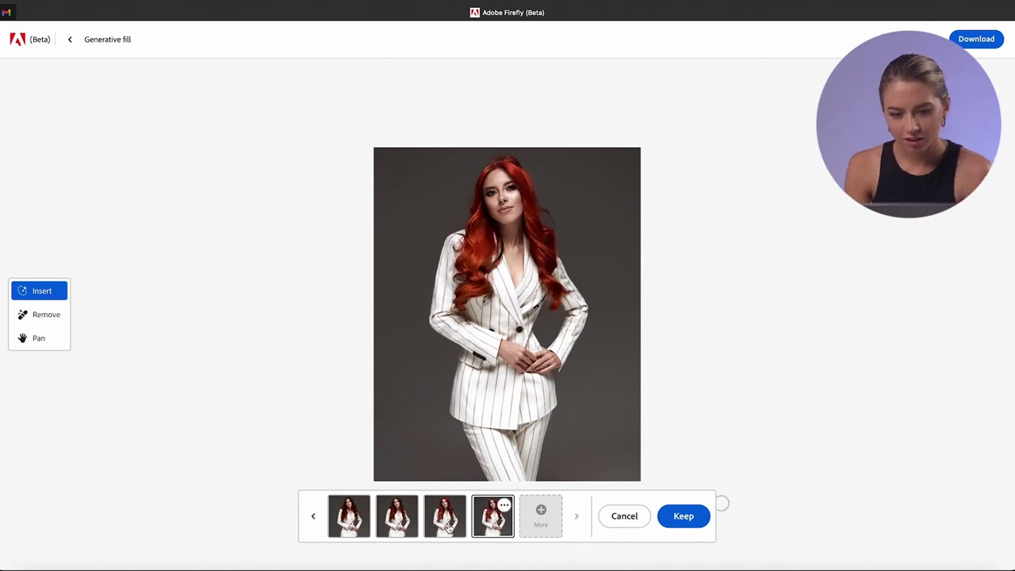
{"action": "left_click", "coordinate": [446, 523]}
{"action": "left_click", "coordinate": [683, 517]}
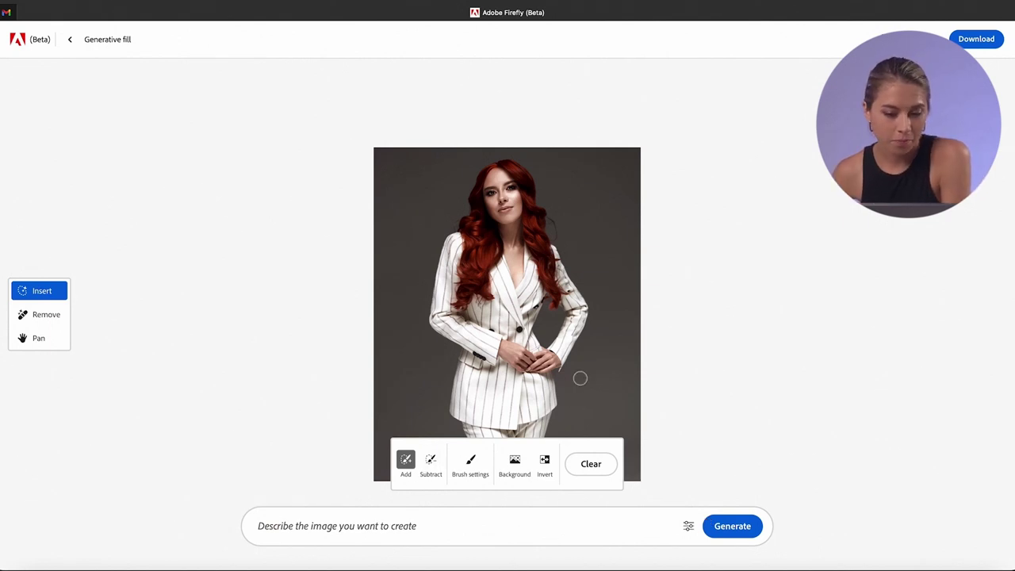
Step: Generate a Dalmatian beside the woman in the lower corner of the photo, compare the four variations and select the first
{"action": "left_click", "coordinate": [732, 526]}
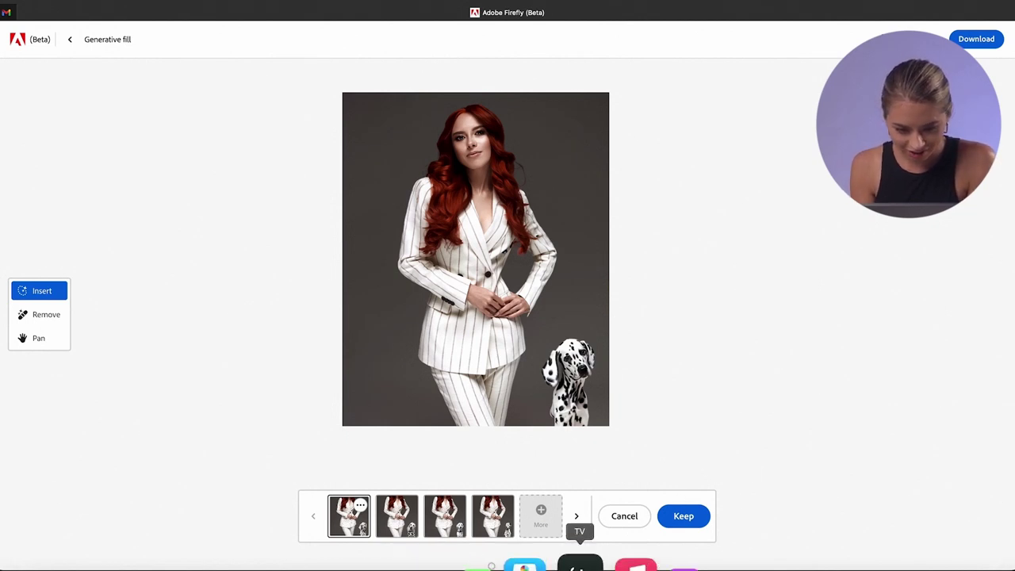
{"action": "left_click", "coordinate": [401, 516]}
{"action": "left_click", "coordinate": [451, 524]}
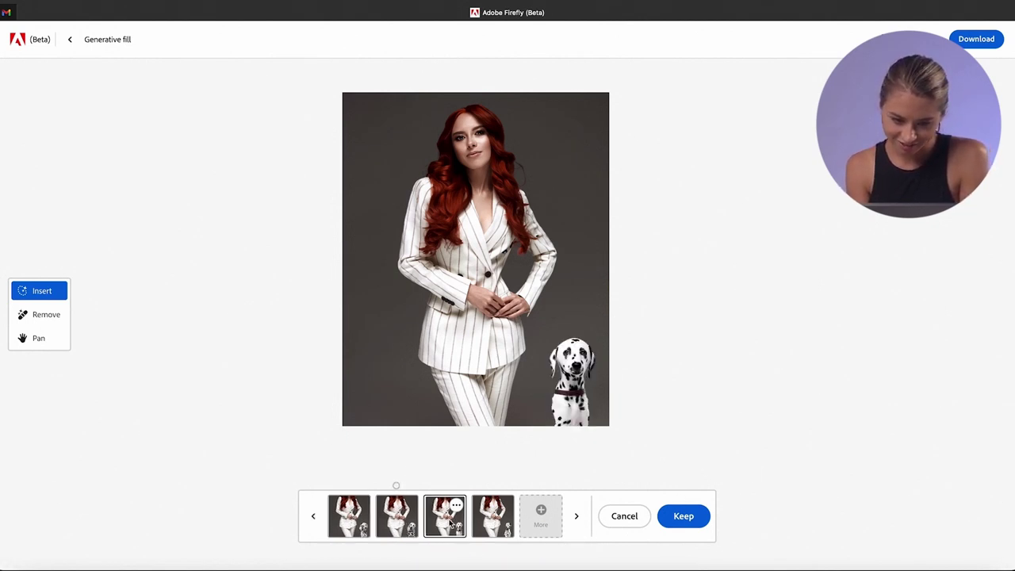
{"action": "left_click", "coordinate": [499, 529]}
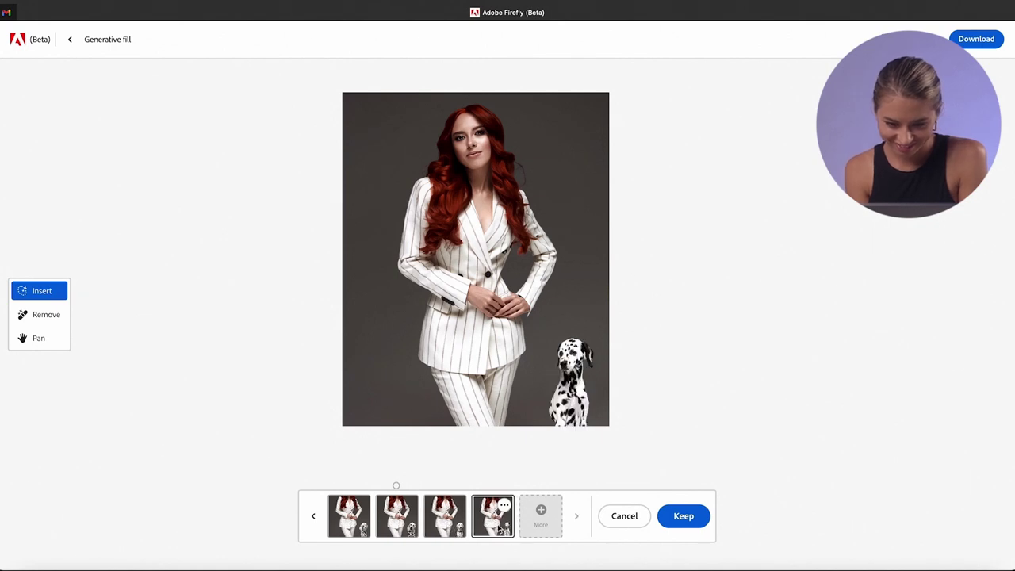
{"action": "left_click", "coordinate": [362, 529]}
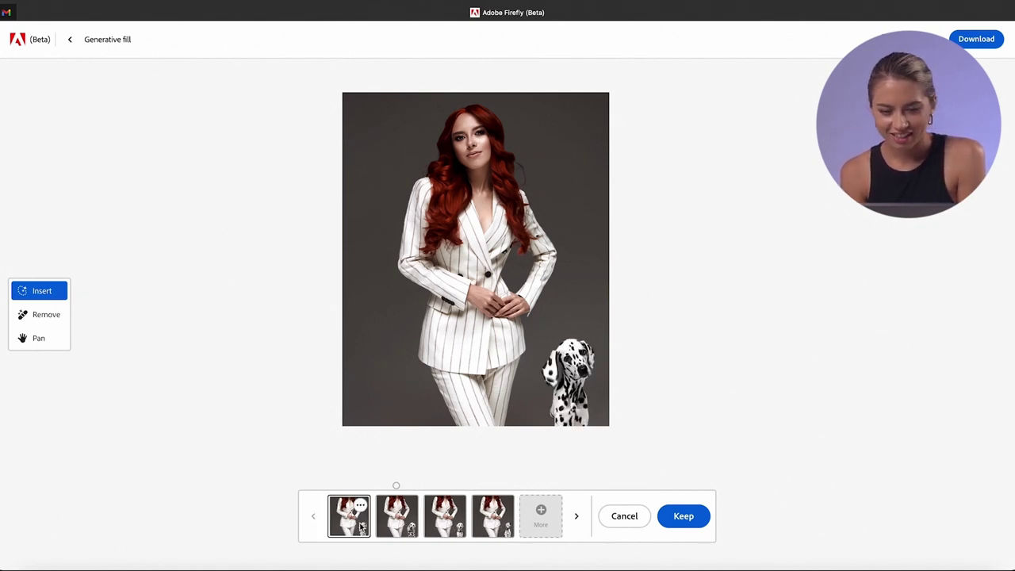